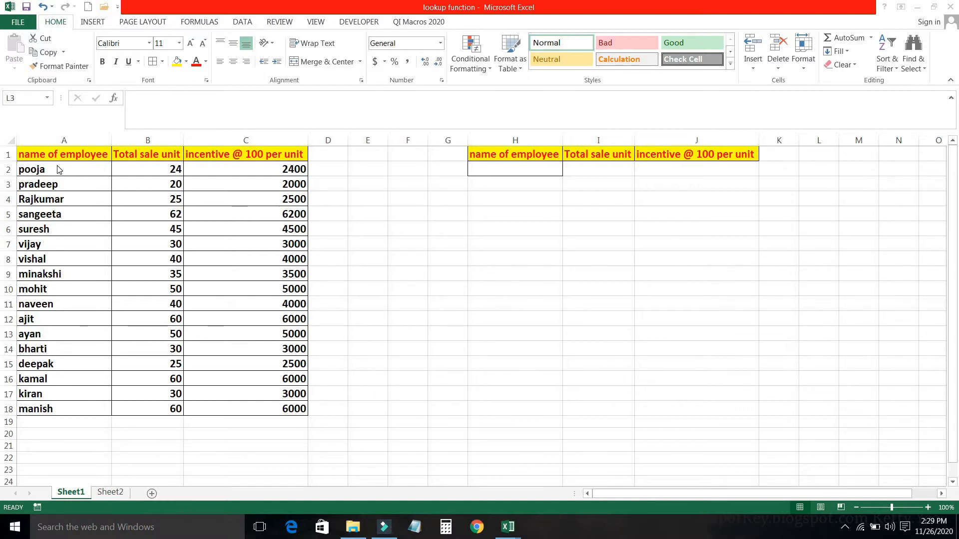
Sort the employee data in A2:C18 from A to Z by employee name.
{"action": "left_click", "coordinate": [61, 173]}
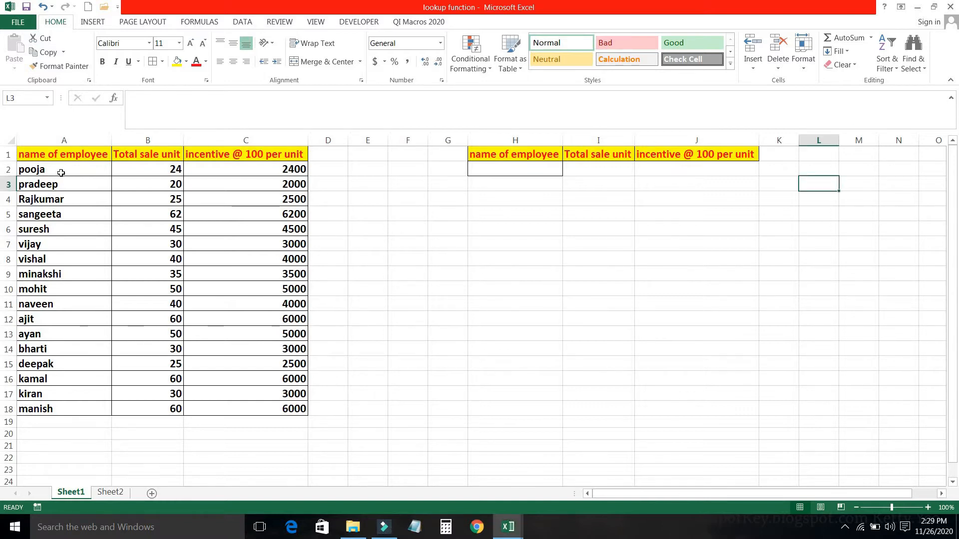
{"action": "left_click_drag", "start_coordinate": [61, 173], "coordinate": [255, 262]}
{"action": "left_click_drag", "start_coordinate": [262, 353], "coordinate": [260, 409]}
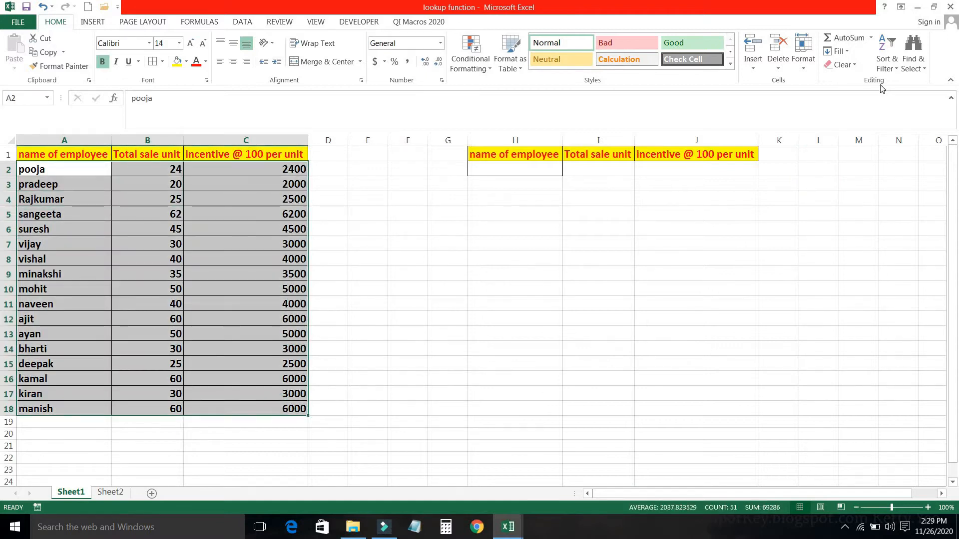
{"action": "left_click", "coordinate": [886, 68]}
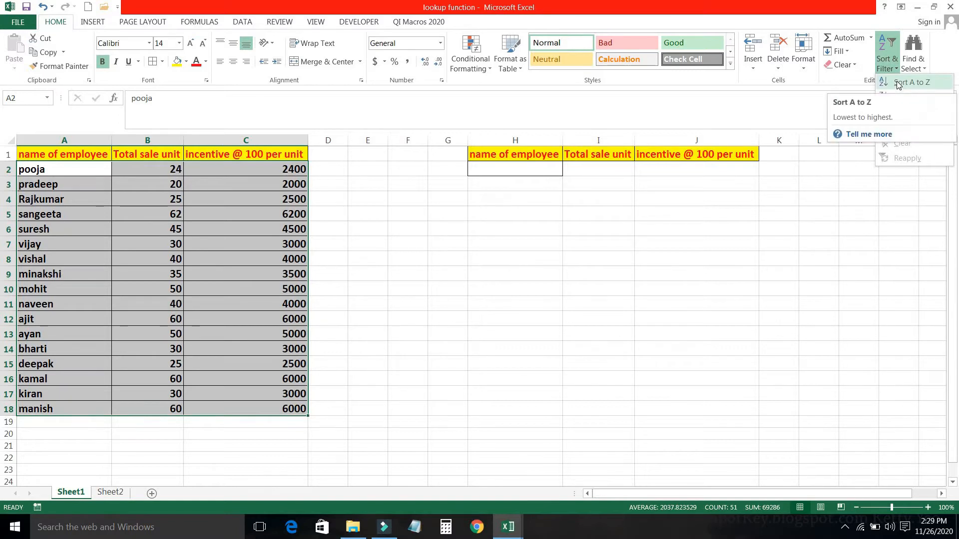
{"action": "left_click", "coordinate": [897, 83]}
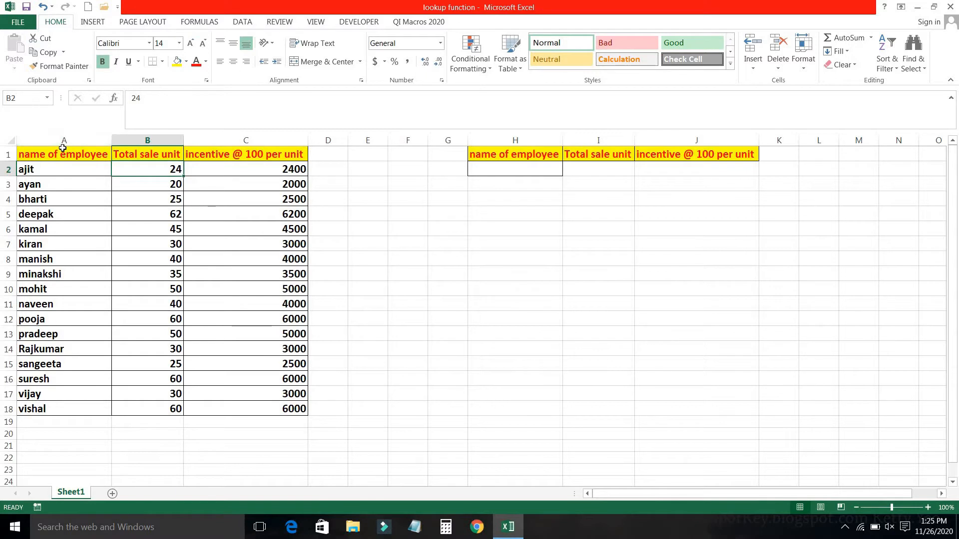
Review the sale unit and incentive columns, the first employee's record in A2:C2, and the blank lookup cells H2:J2.
{"action": "left_click", "coordinate": [150, 139]}
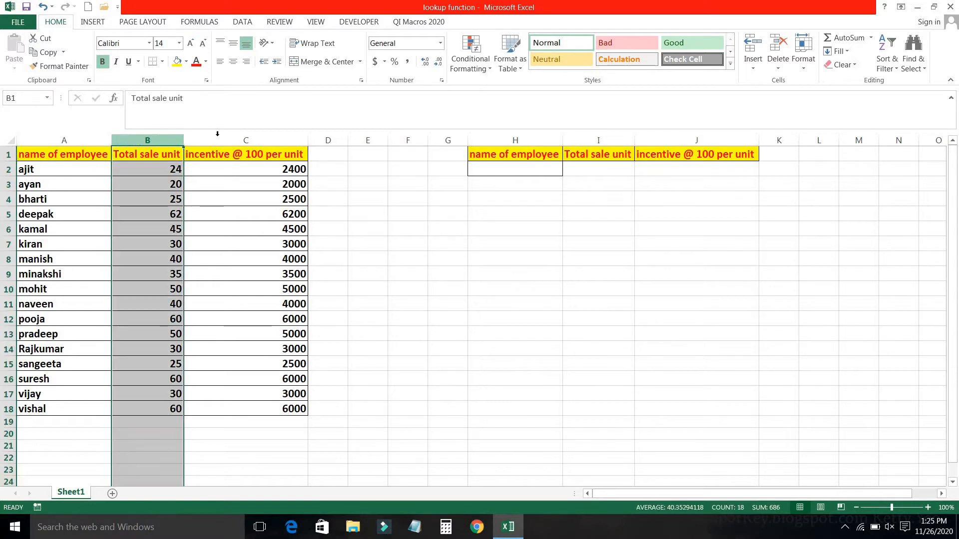
{"action": "left_click", "coordinate": [217, 140]}
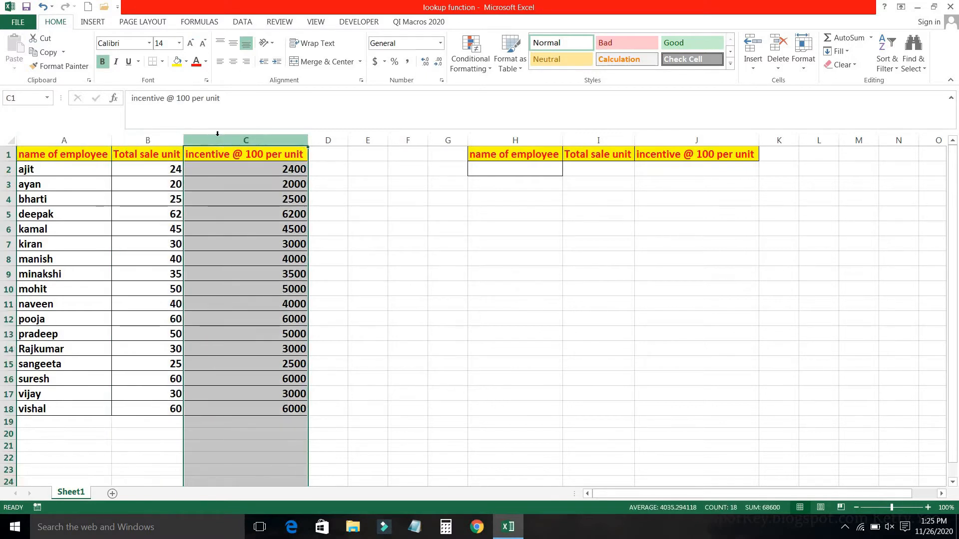
{"action": "left_click", "coordinate": [70, 169]}
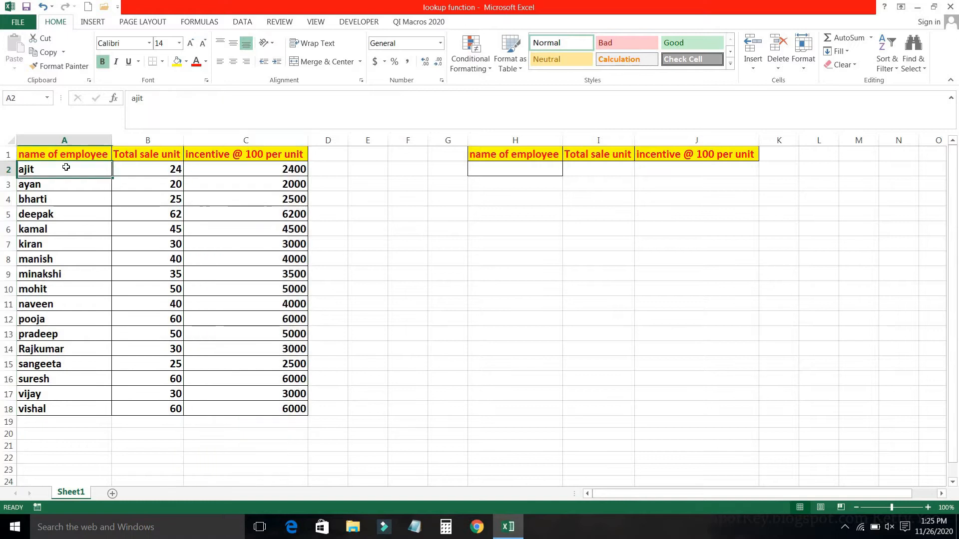
{"action": "left_click", "coordinate": [143, 169]}
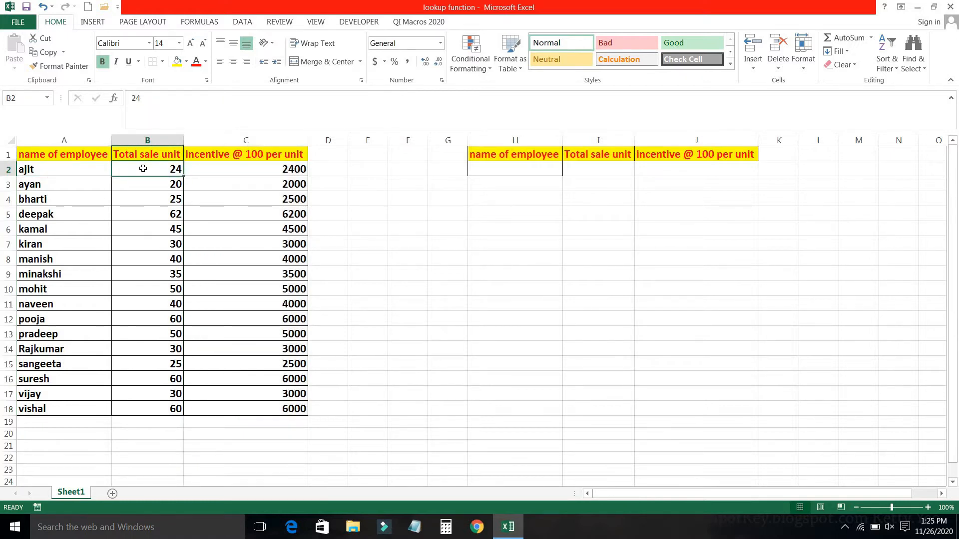
{"action": "left_click", "coordinate": [236, 169]}
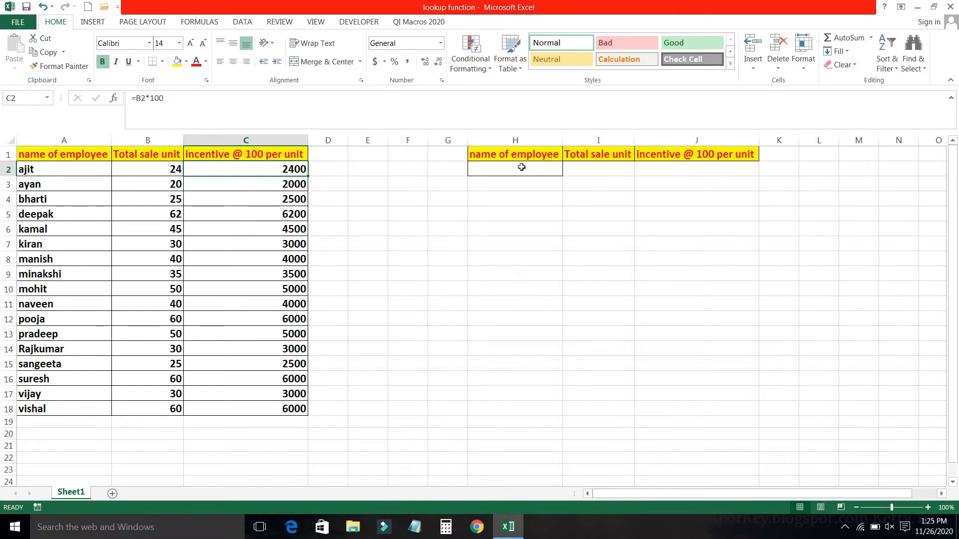
{"action": "left_click", "coordinate": [557, 169]}
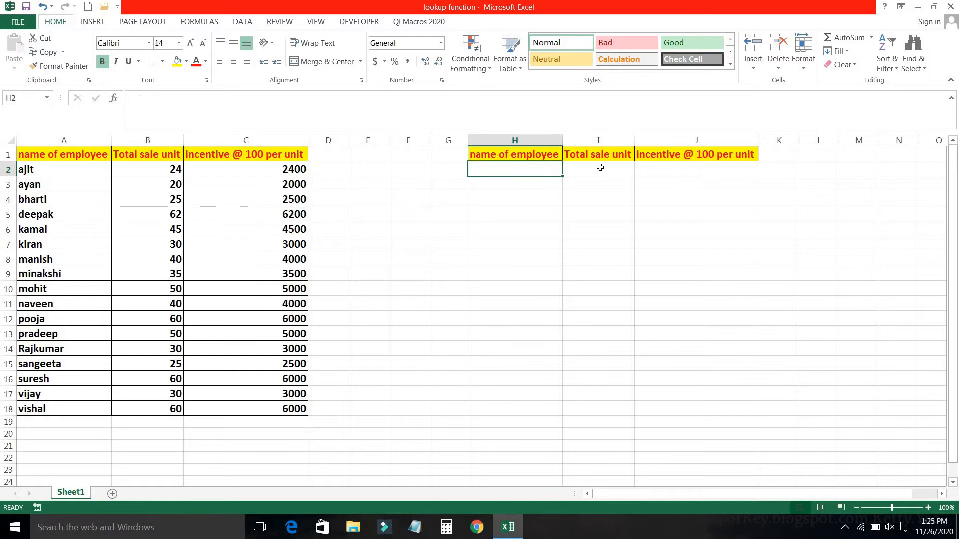
{"action": "left_click", "coordinate": [600, 168]}
{"action": "left_click", "coordinate": [683, 165]}
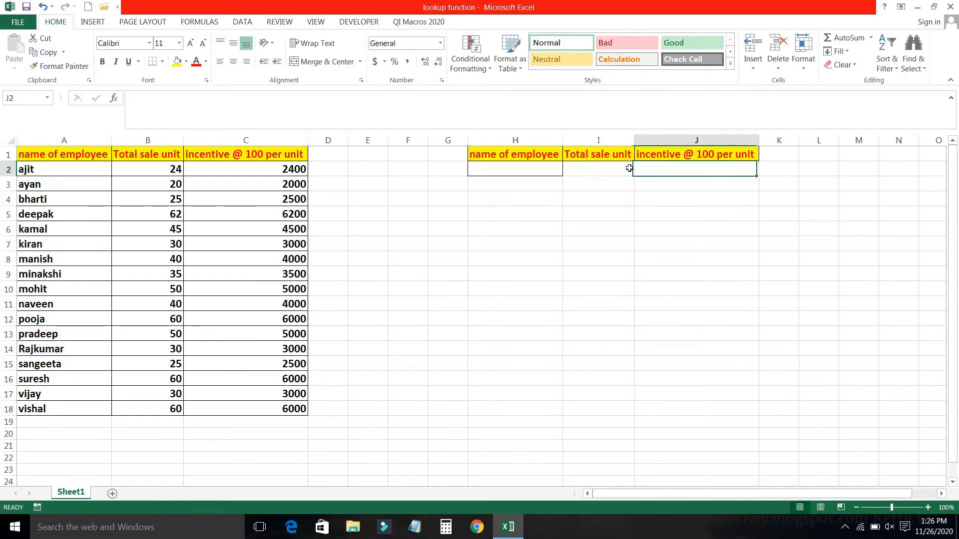
{"action": "left_click", "coordinate": [539, 173]}
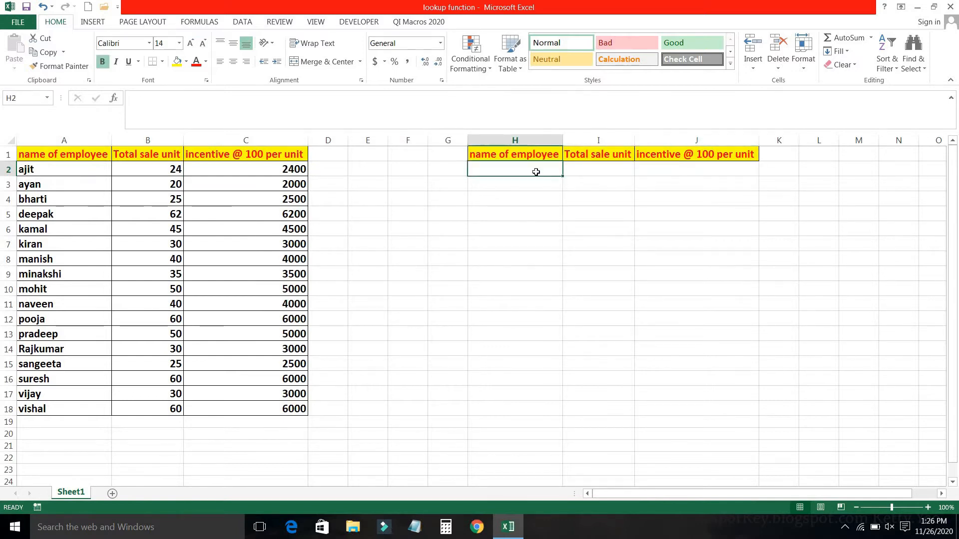
Enter the employee name from A10 as the lookup name in H2.
{"action": "left_click", "coordinate": [37, 290]}
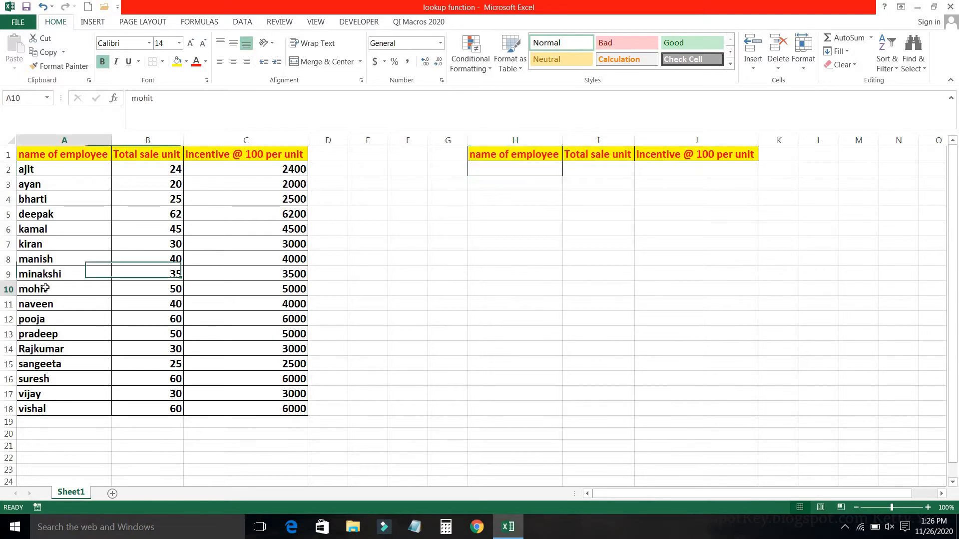
{"action": "left_click", "coordinate": [505, 172]}
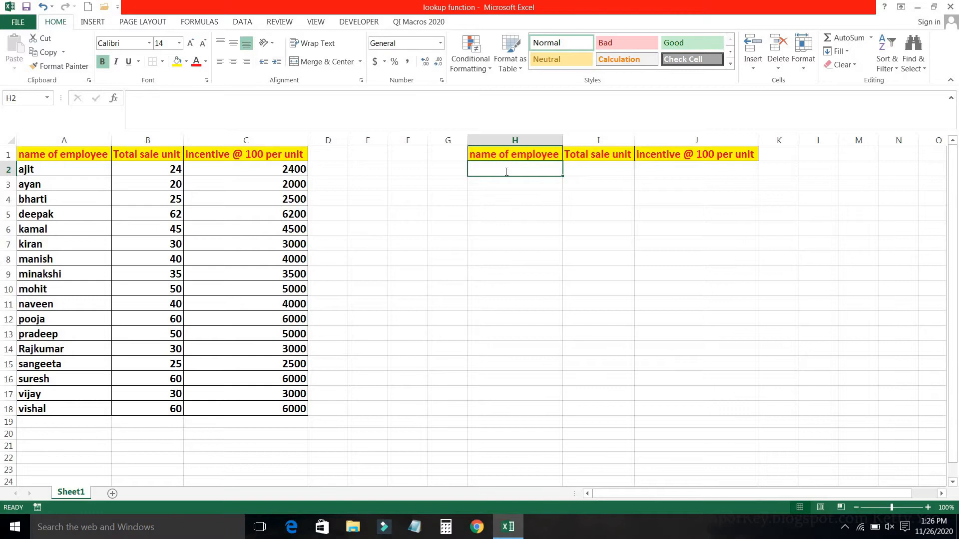
{"action": "type", "text": "mohit"}
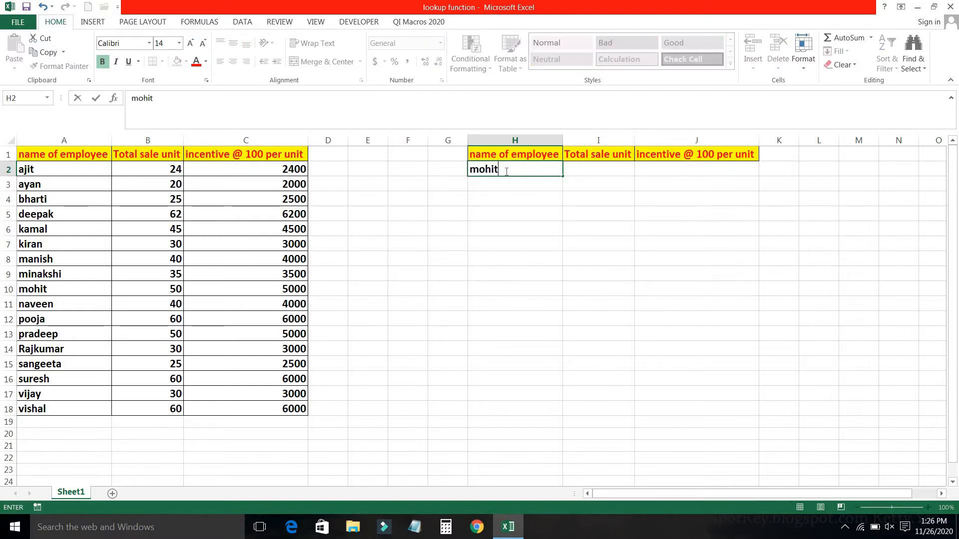
{"action": "key", "text": "Tab"}
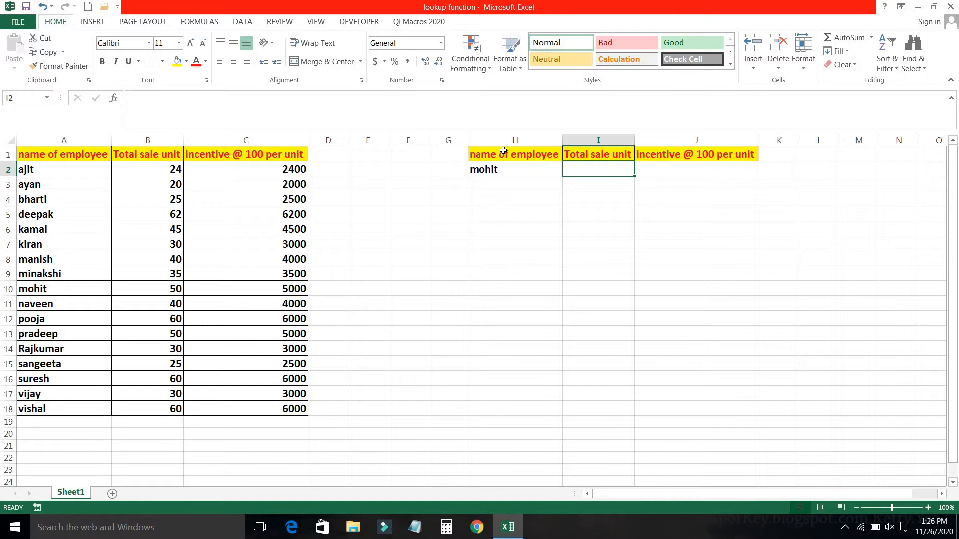
Look up the employee's total sale units in I2 with =LOOKUP(H2,A2:C18,B2:B18).
{"action": "type", "text": "="}
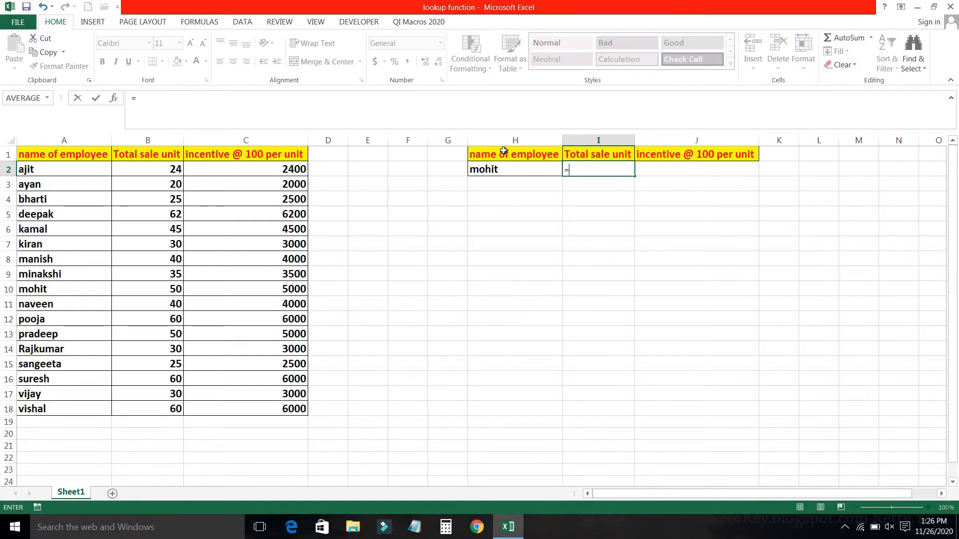
{"action": "type", "text": "loo"}
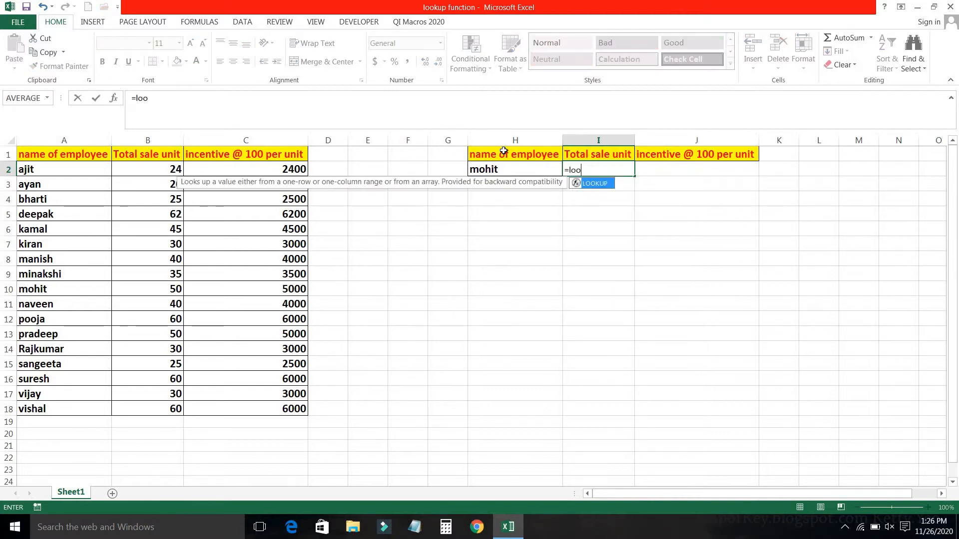
{"action": "key", "text": "Tab"}
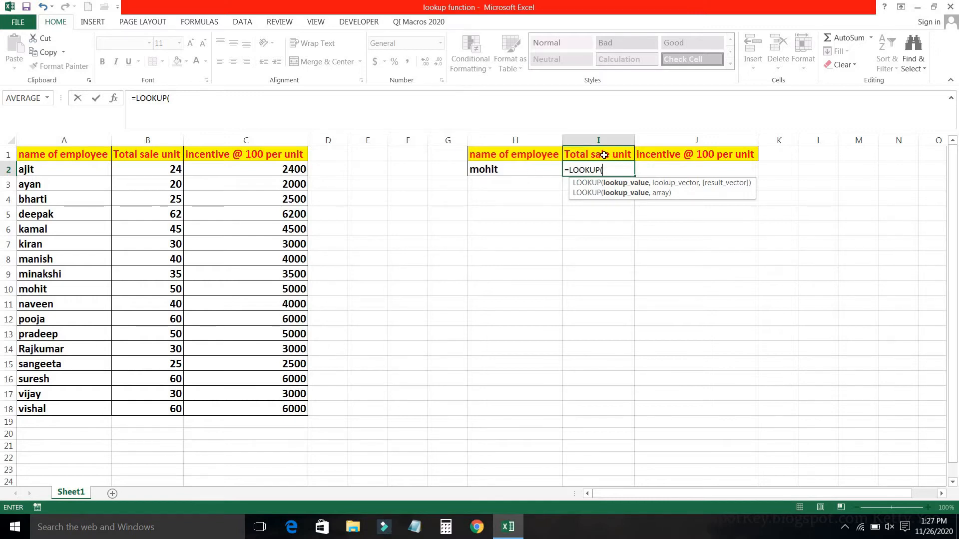
{"action": "left_click", "coordinate": [519, 169]}
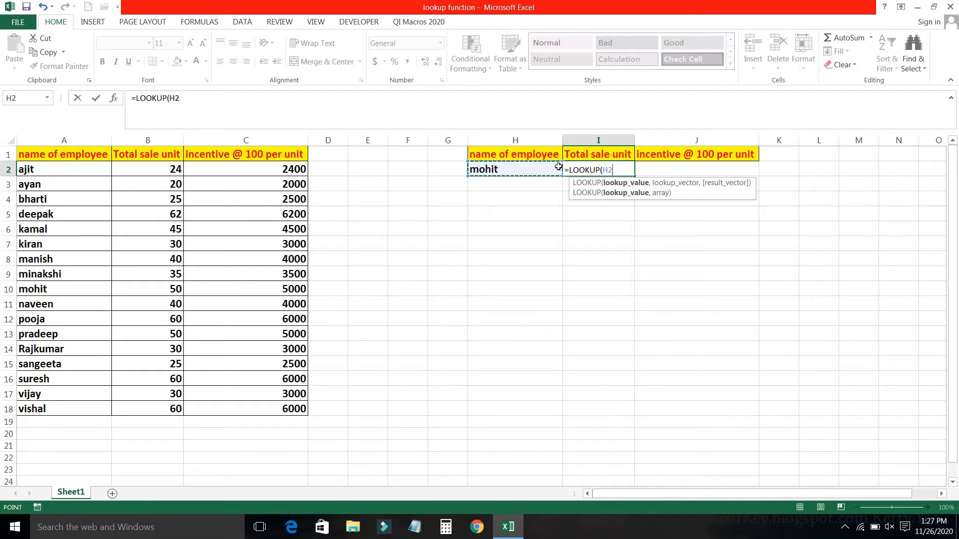
{"action": "type", "text": ","}
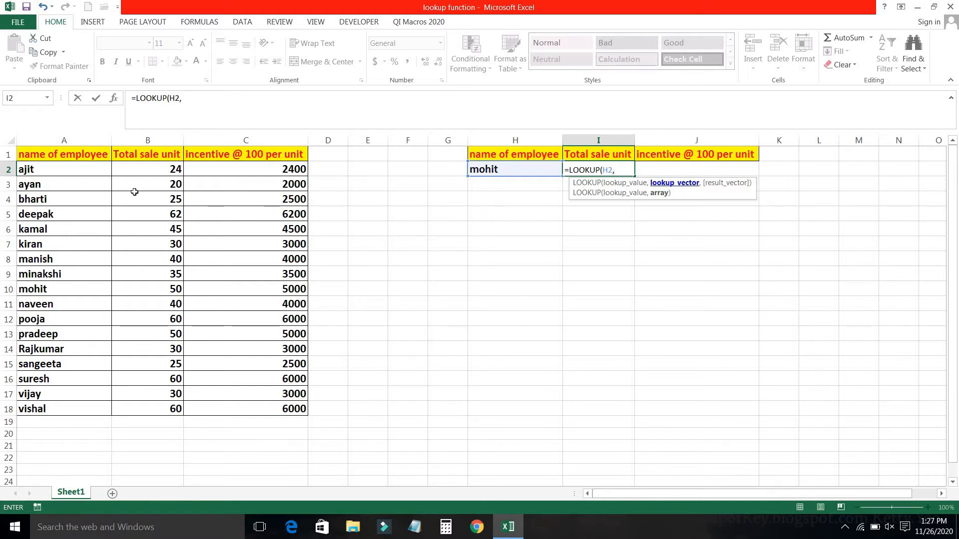
{"action": "left_click_drag", "start_coordinate": [41, 170], "coordinate": [265, 276]}
{"action": "left_click_drag", "start_coordinate": [266, 335], "coordinate": [273, 408]}
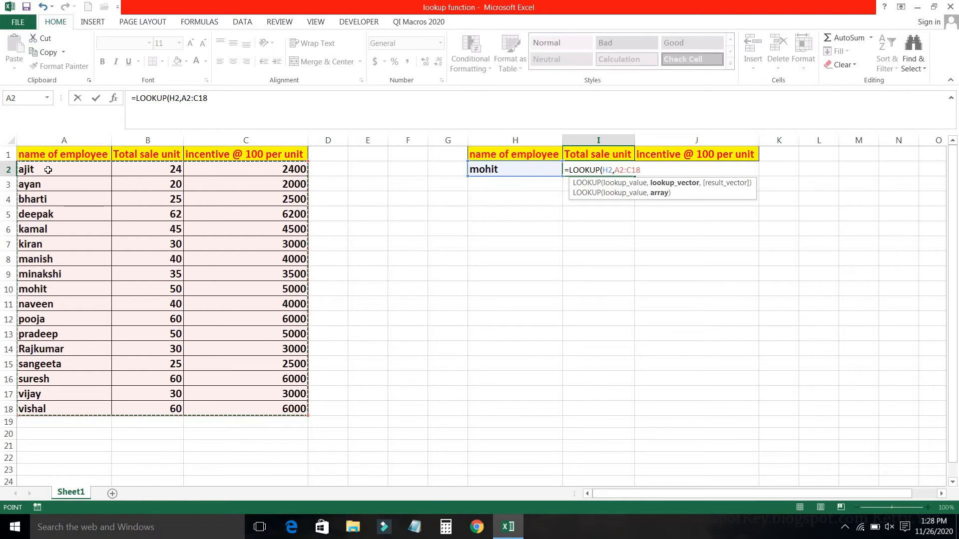
{"action": "left_click", "coordinate": [45, 169]}
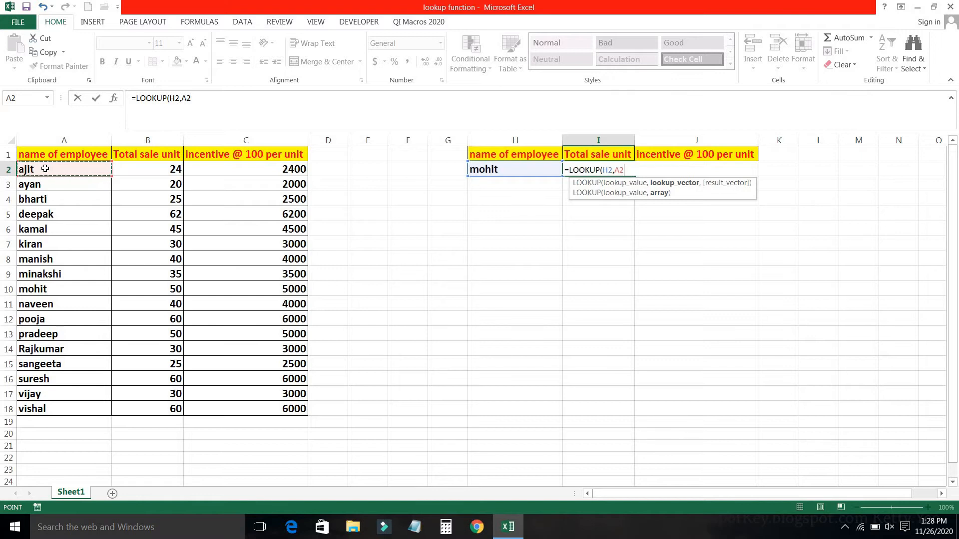
{"action": "left_click", "coordinate": [258, 407], "text": "shift"}
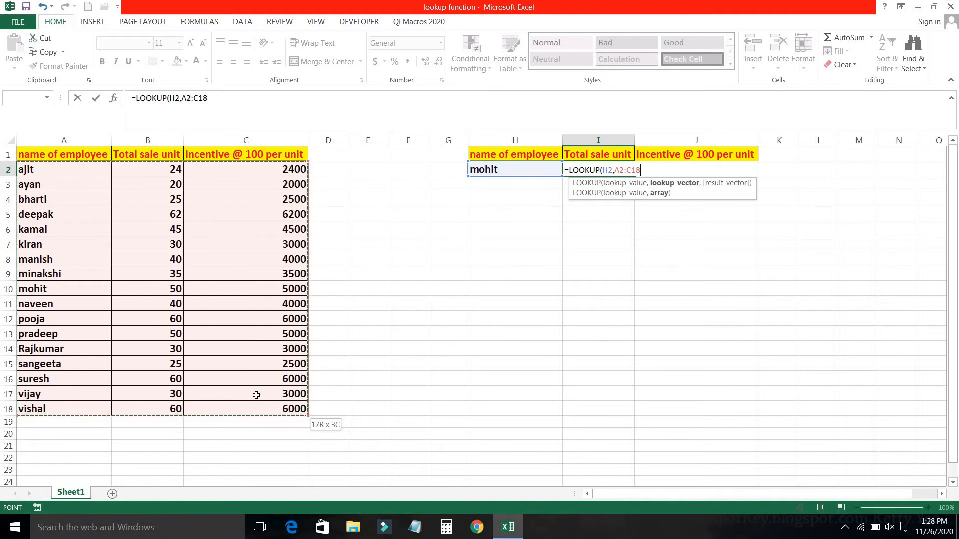
{"action": "type", "text": ","}
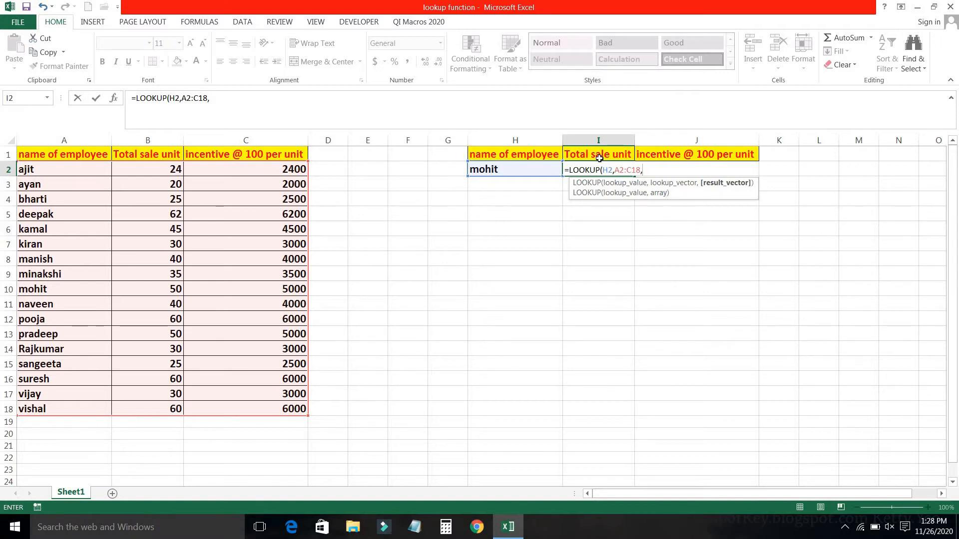
{"action": "left_click_drag", "start_coordinate": [158, 170], "coordinate": [170, 405]}
{"action": "key", "text": "Return"}
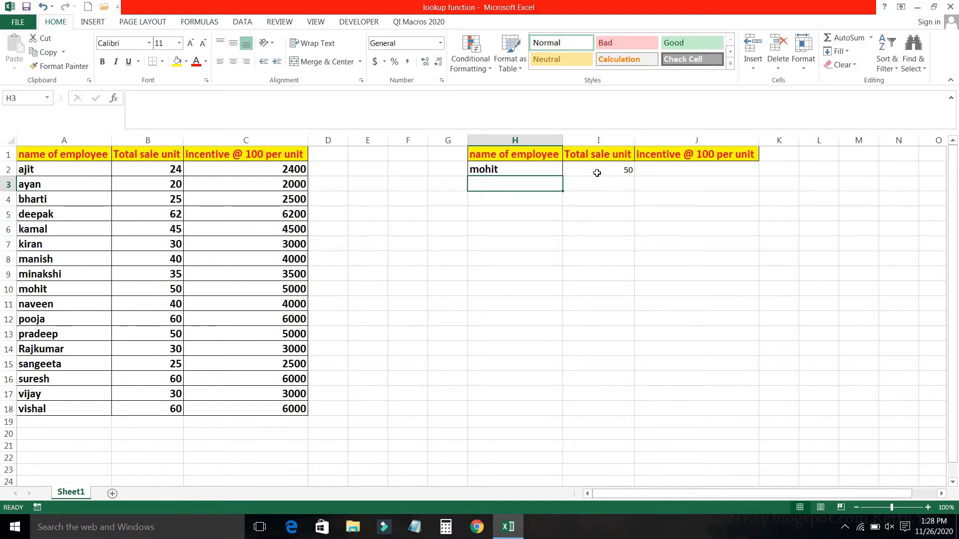
Look up the employee's incentive in J2 with =LOOKUP(H2,A2:C18,C2:C18).
{"action": "left_click", "coordinate": [666, 166]}
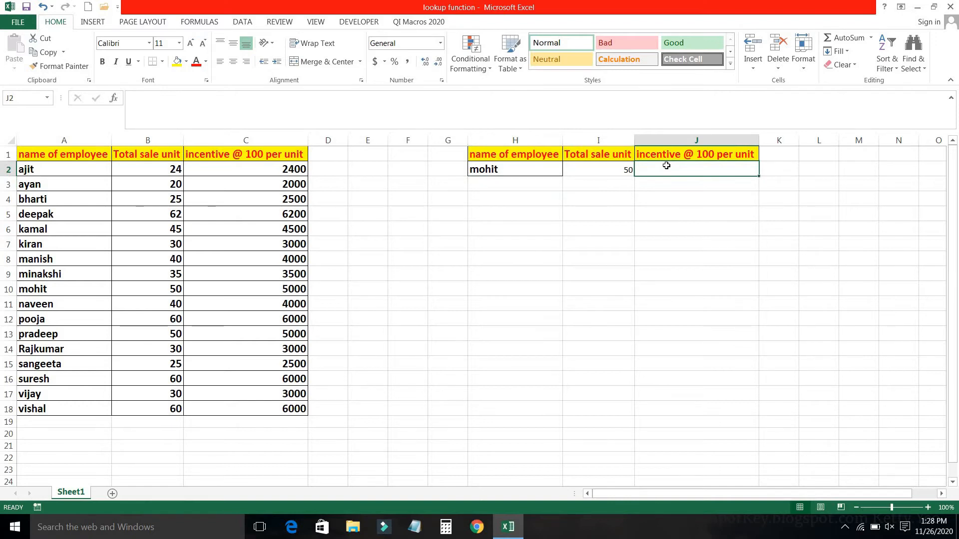
{"action": "type", "text": "="}
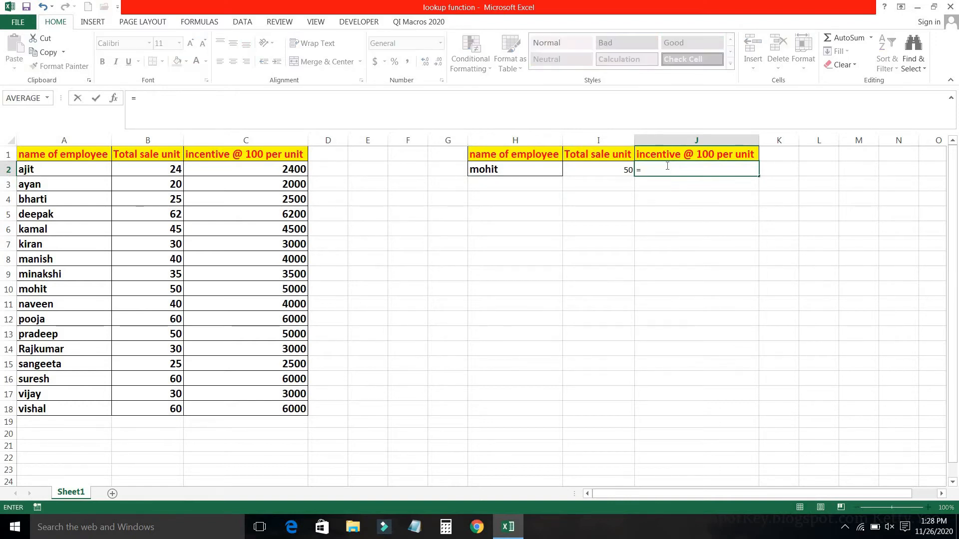
{"action": "type", "text": "loo"}
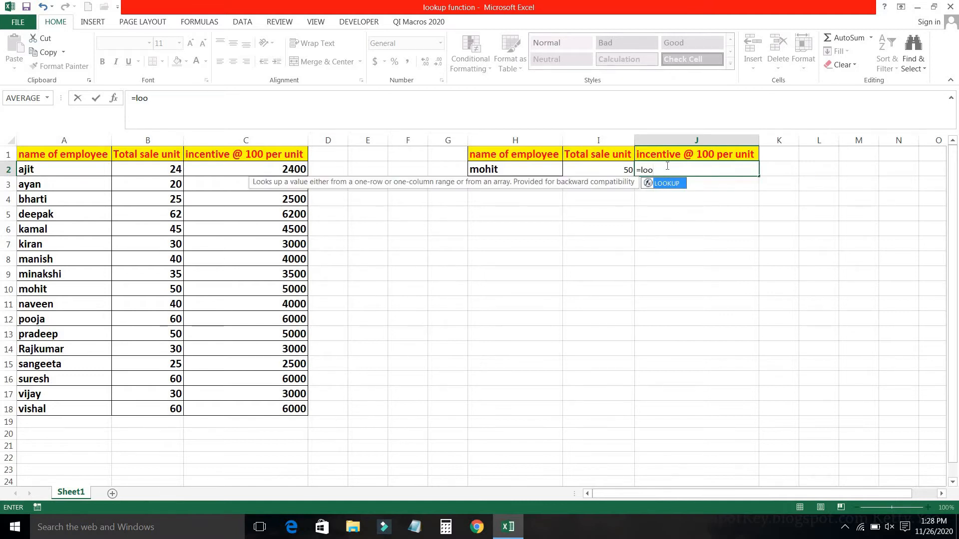
{"action": "key", "text": "Tab"}
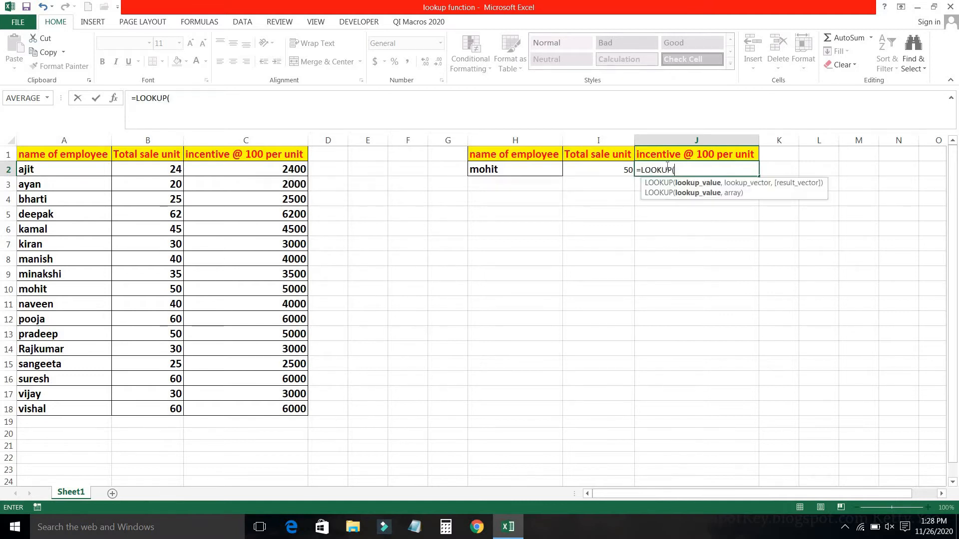
{"action": "left_click", "coordinate": [513, 167]}
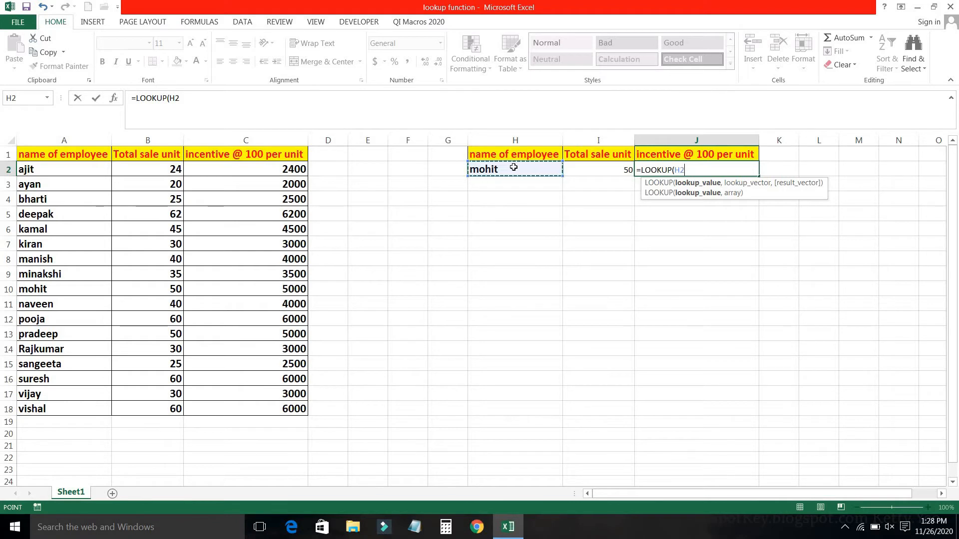
{"action": "type", "text": ","}
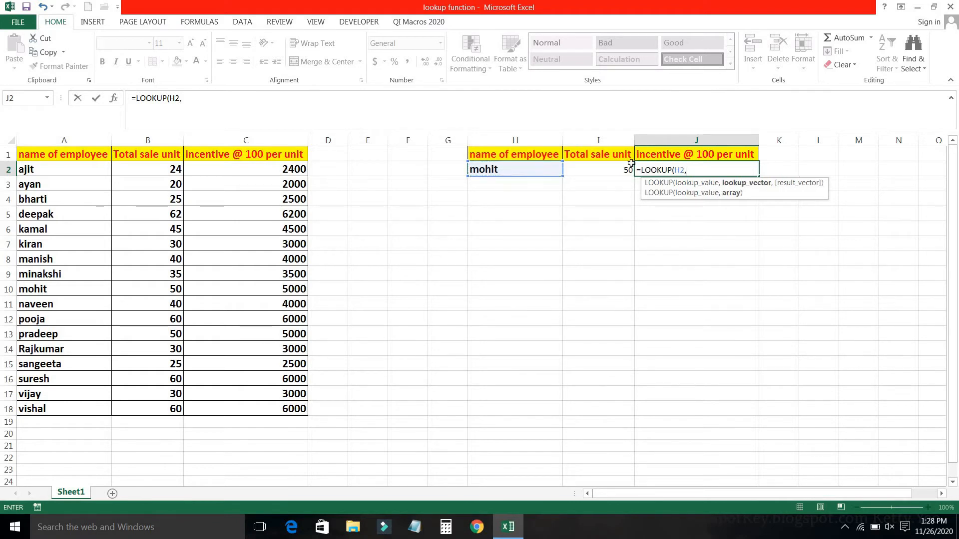
{"action": "left_click_drag", "start_coordinate": [30, 169], "coordinate": [280, 244]}
{"action": "left_click_drag", "start_coordinate": [275, 384], "coordinate": [281, 405]}
{"action": "type", "text": ","}
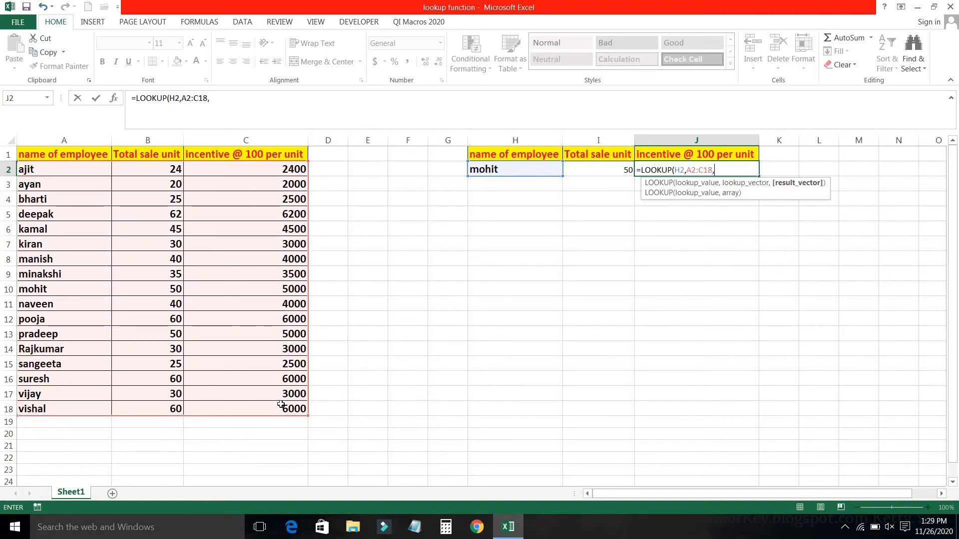
{"action": "left_click_drag", "start_coordinate": [233, 171], "coordinate": [242, 410]}
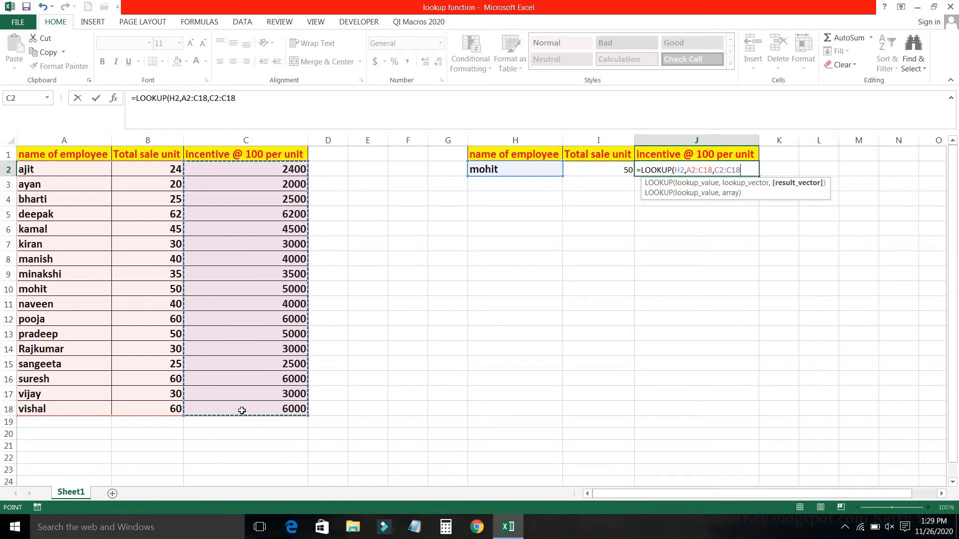
{"action": "key", "text": "Return"}
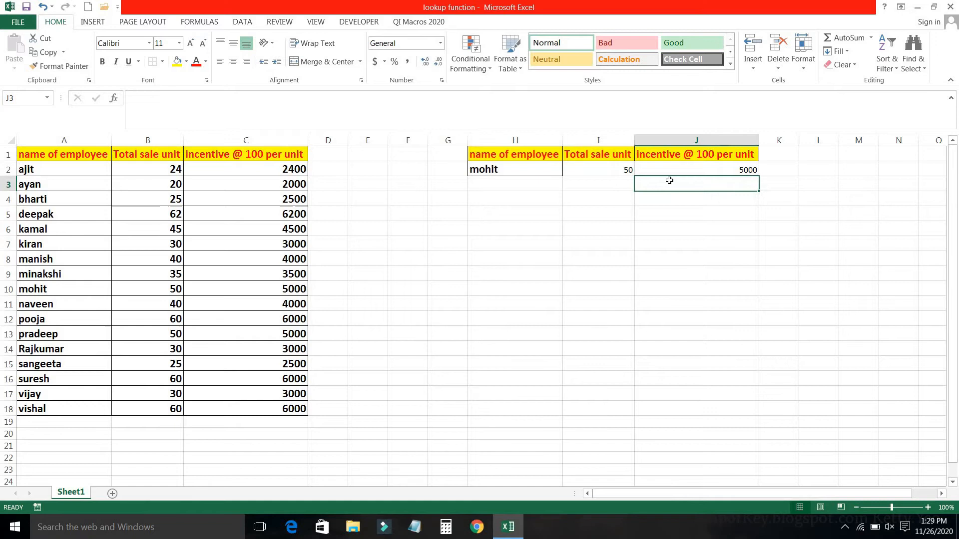
Add a new sheet and copy the Sheet1 table headers in A1:C1 into A1 of Sheet2.
{"action": "left_click", "coordinate": [705, 170]}
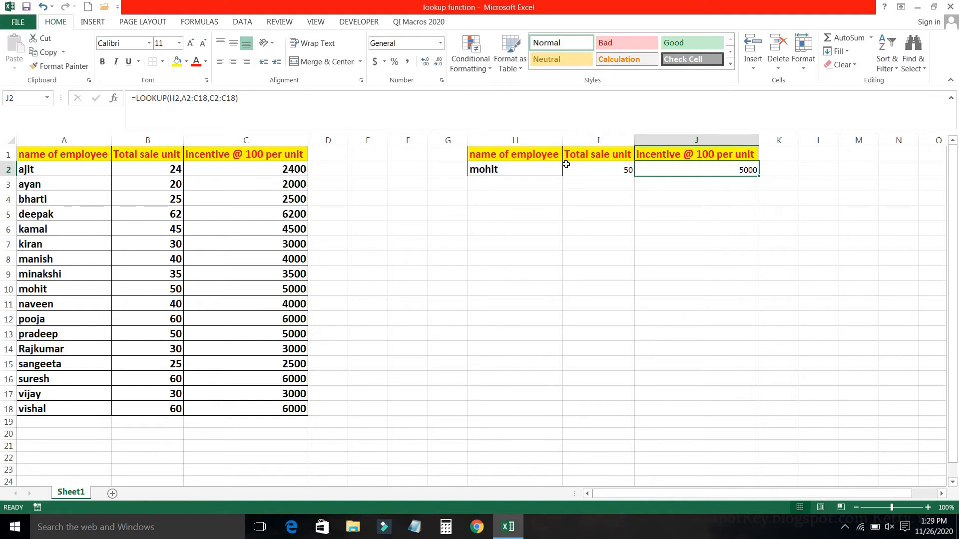
{"action": "left_click", "coordinate": [113, 494]}
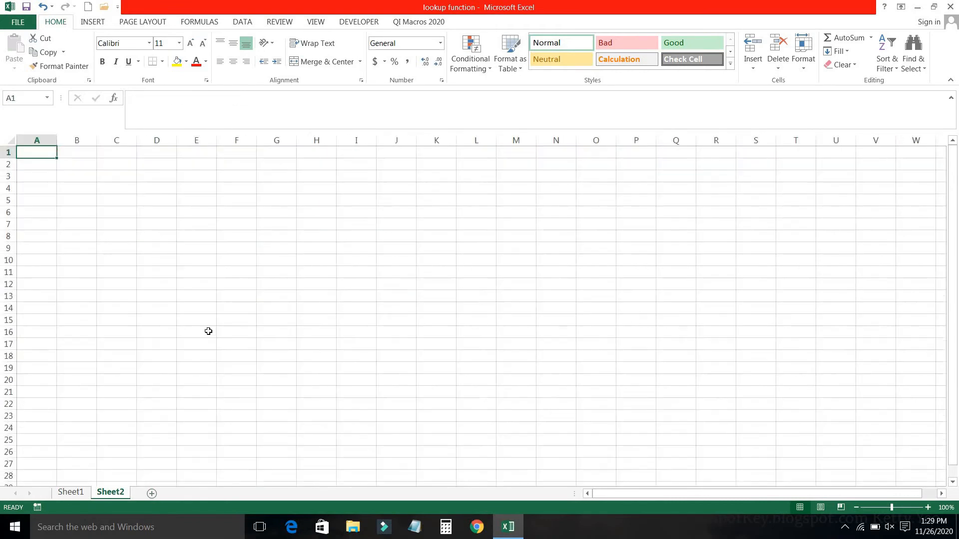
{"action": "left_click", "coordinate": [71, 491]}
{"action": "left_click", "coordinate": [57, 157]}
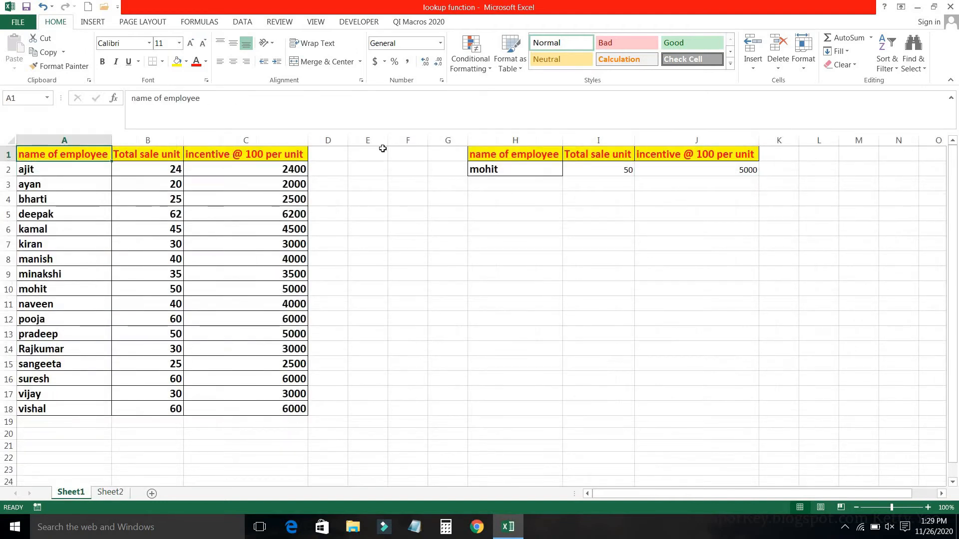
{"action": "left_click", "coordinate": [276, 156], "text": "shift"}
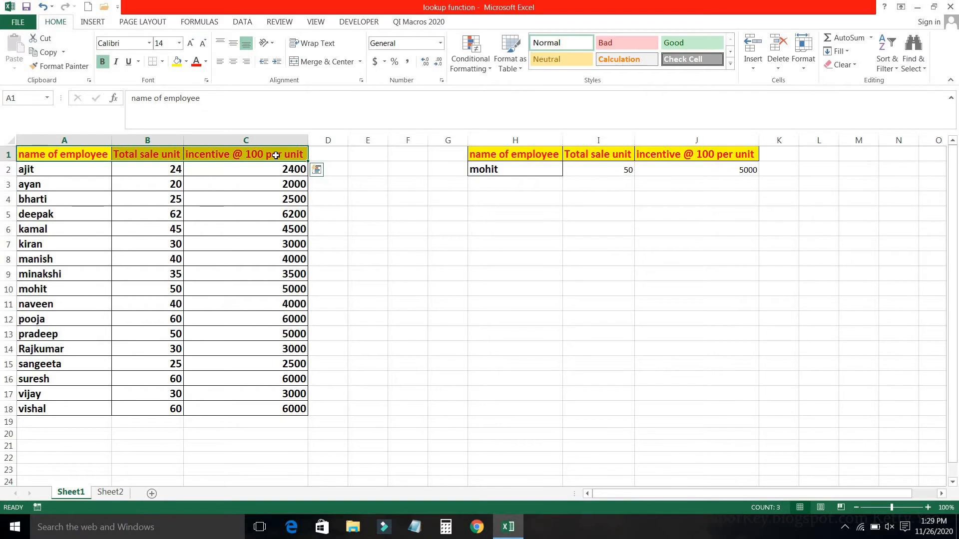
{"action": "key", "text": "ctrl+c"}
{"action": "key", "text": "ctrl+Page_Down"}
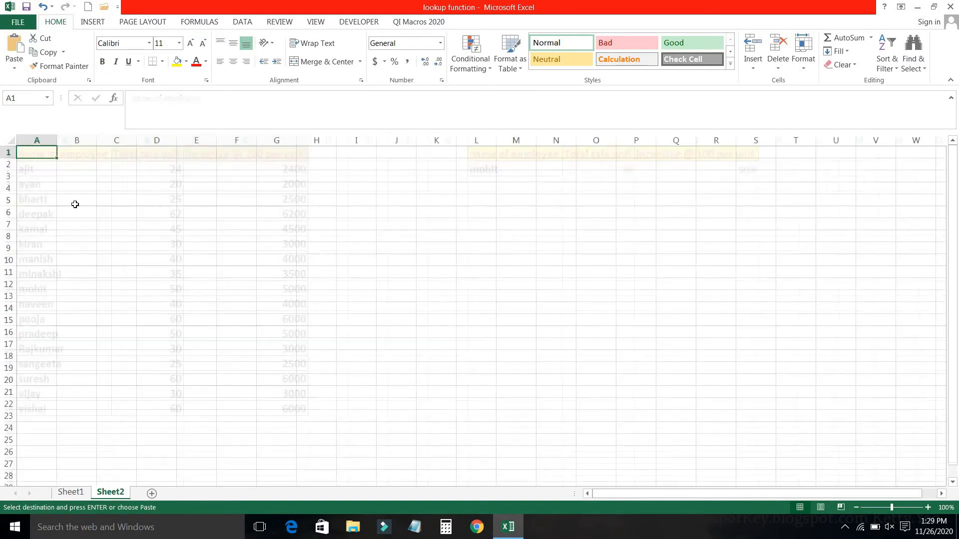
{"action": "key", "text": "ctrl+v"}
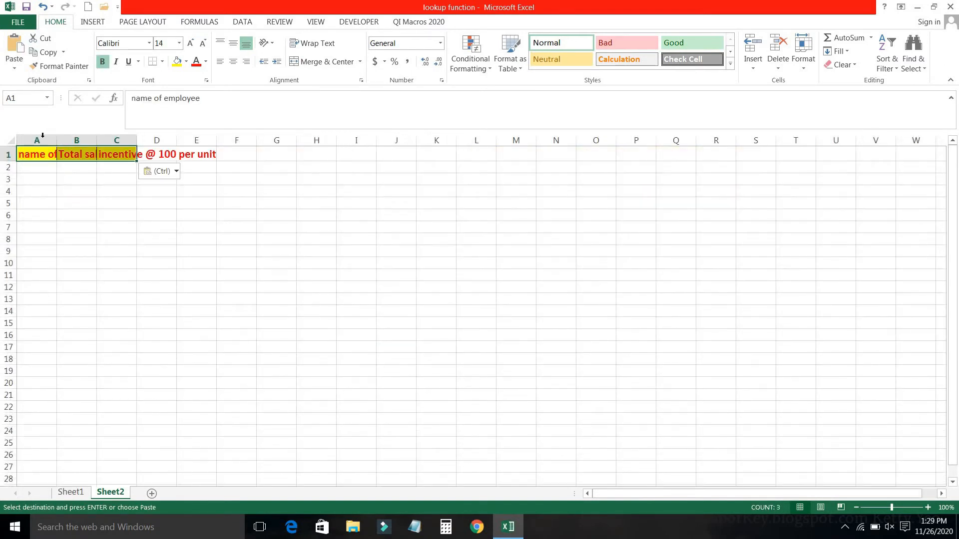
Autofit columns A to C on Sheet2 and format A2:C2 as bold with cell borders.
{"action": "left_click_drag", "start_coordinate": [44, 140], "coordinate": [117, 140]}
{"action": "double_click", "coordinate": [137, 140]}
{"action": "left_click_drag", "start_coordinate": [64, 168], "coordinate": [244, 168]}
{"action": "left_click", "coordinate": [102, 62]}
{"action": "left_click", "coordinate": [163, 62]}
{"action": "left_click", "coordinate": [179, 167]}
{"action": "left_click", "coordinate": [372, 251]}
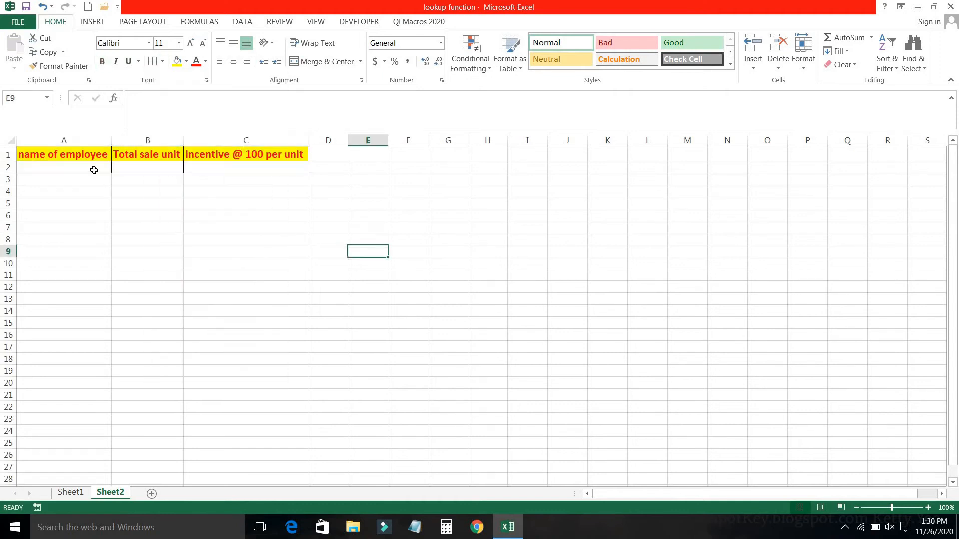
Enter the same employee's name in A2 of Sheet2 and start a LOOKUP formula in B2 with A2 as the lookup value.
{"action": "left_click", "coordinate": [95, 169]}
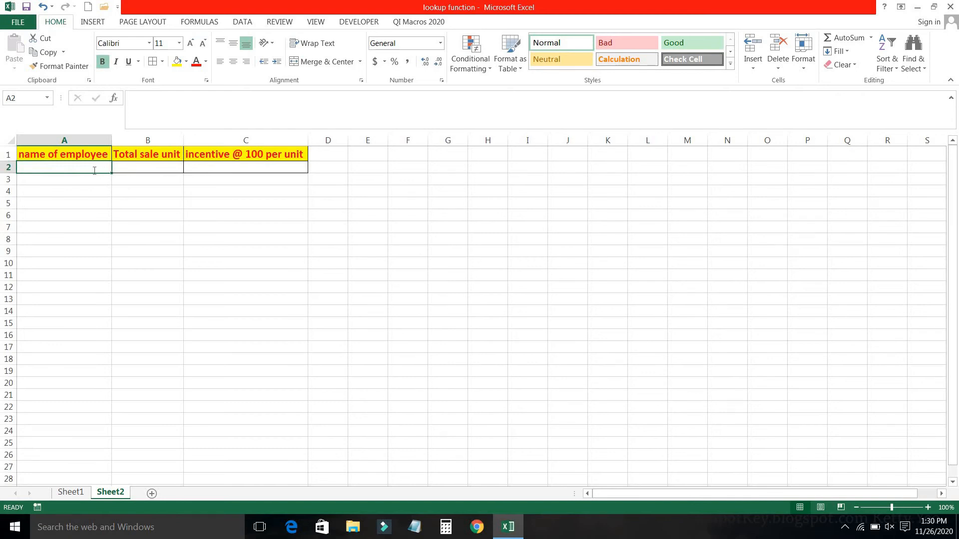
{"action": "type", "text": "mohit"}
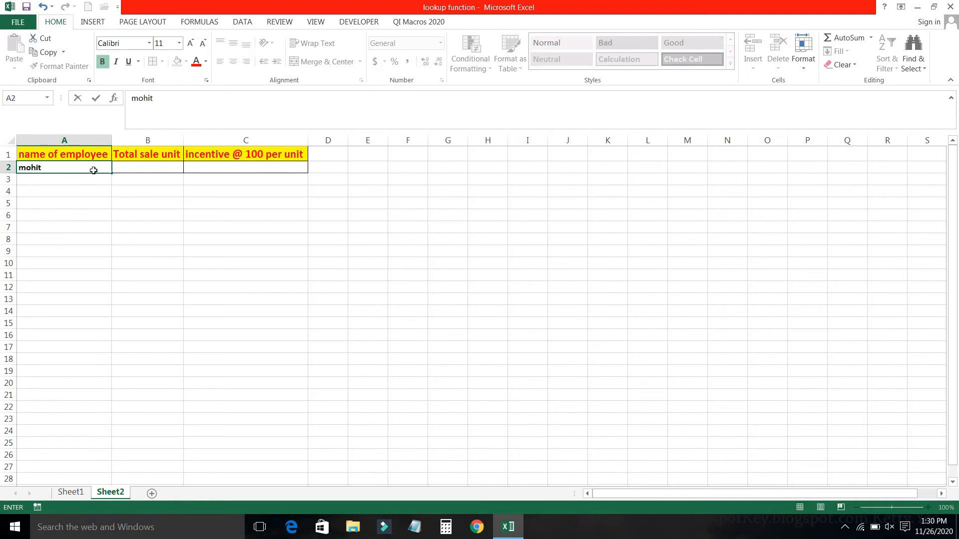
{"action": "left_click", "coordinate": [141, 167]}
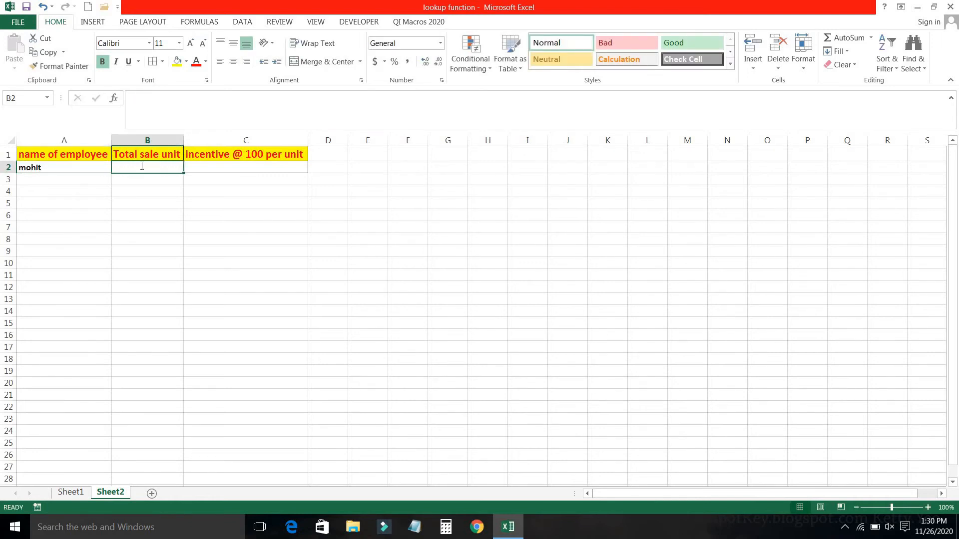
{"action": "type", "text": "=l"}
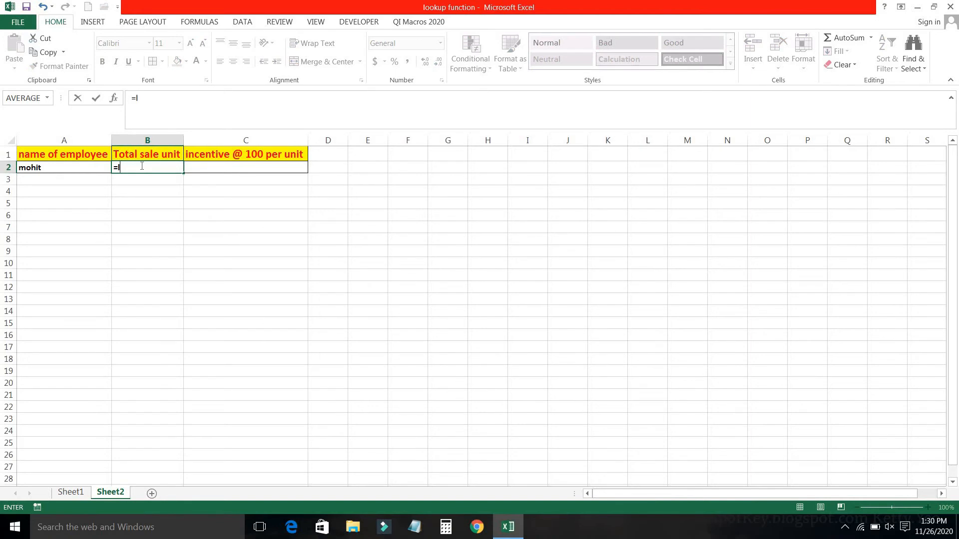
{"action": "type", "text": "oo"}
{"action": "key", "text": "Tab"}
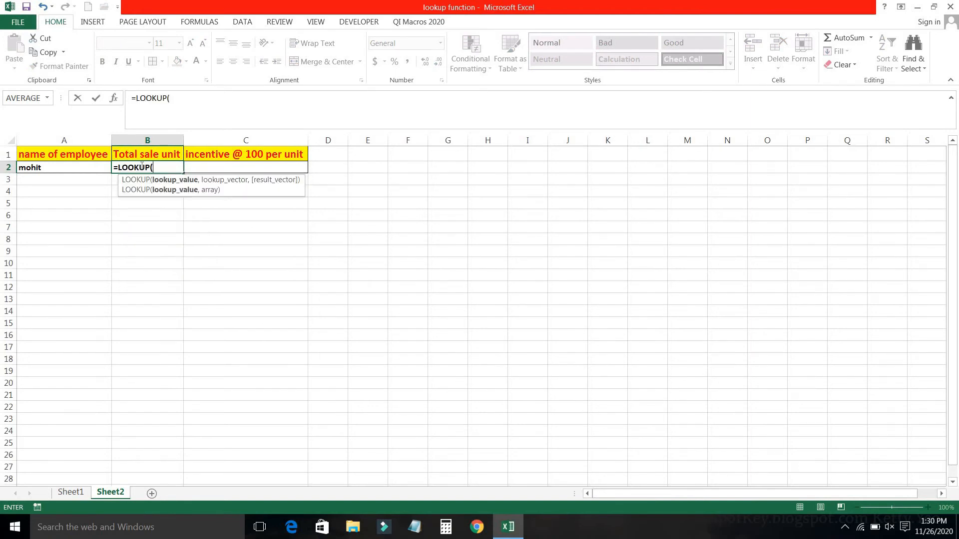
{"action": "left_click", "coordinate": [71, 167]}
{"action": "type", "text": ","}
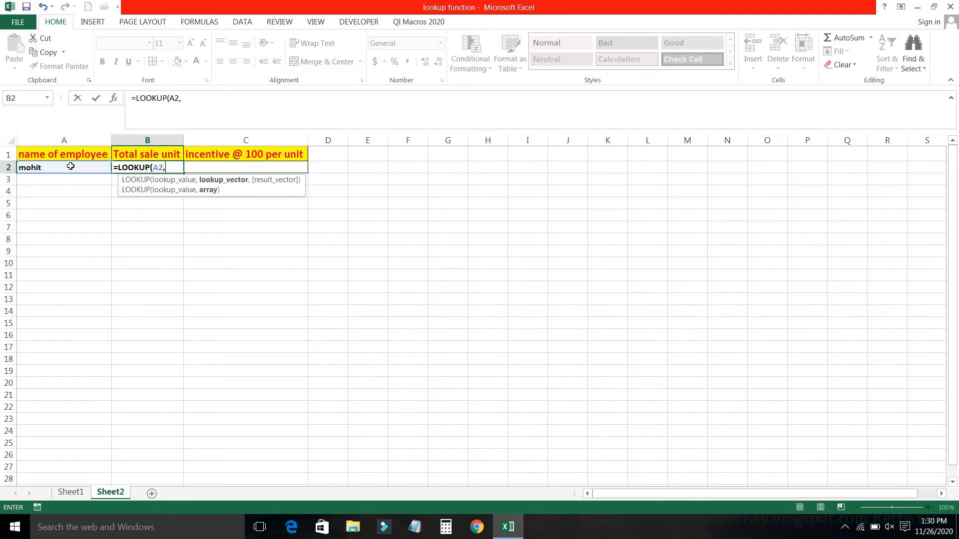
Set the formula's lookup vector to Sheet1!A2:C18, correcting the sheet reference to Sheet1.
{"action": "left_click", "coordinate": [70, 493]}
{"action": "left_click_drag", "start_coordinate": [73, 170], "coordinate": [77, 182]}
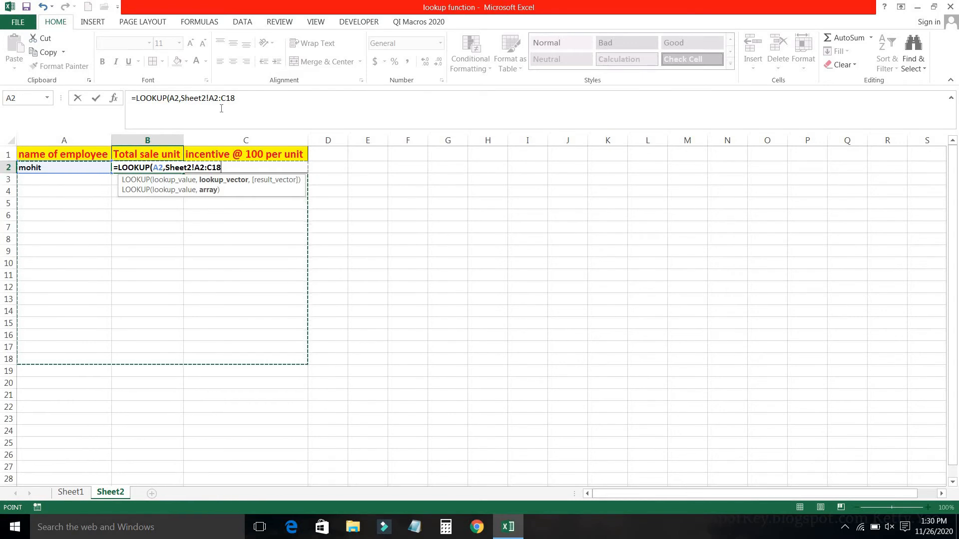
{"action": "left_click", "coordinate": [222, 109]}
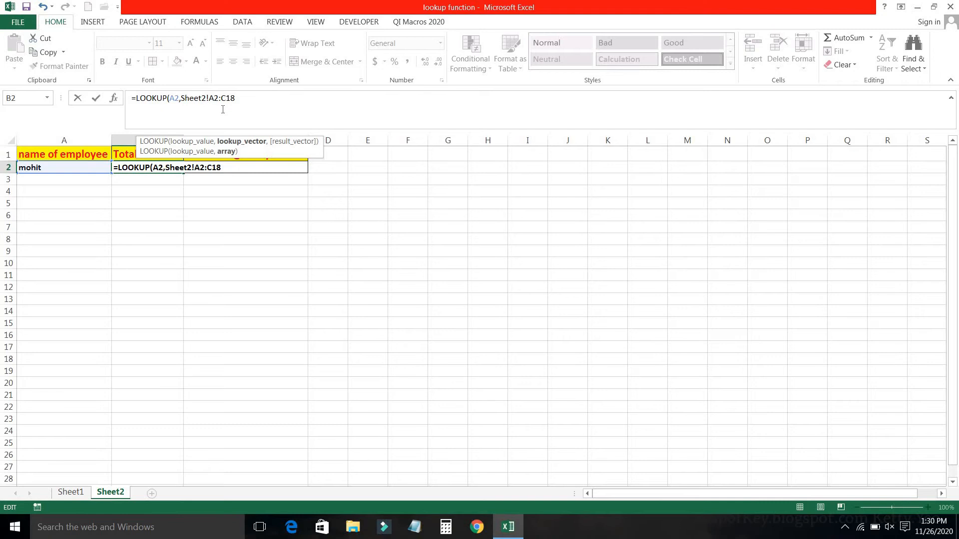
{"action": "key", "text": "BackSpace"}
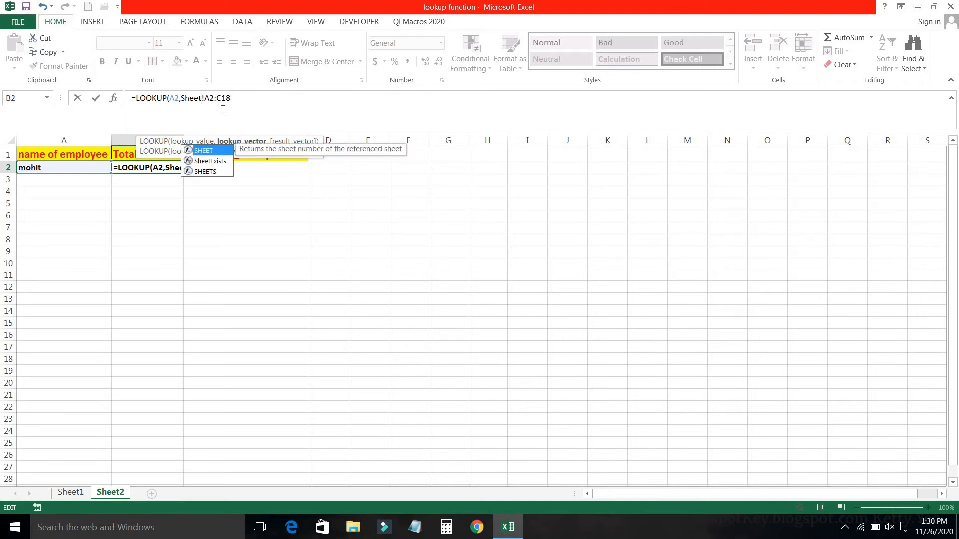
{"action": "type", "text": "1"}
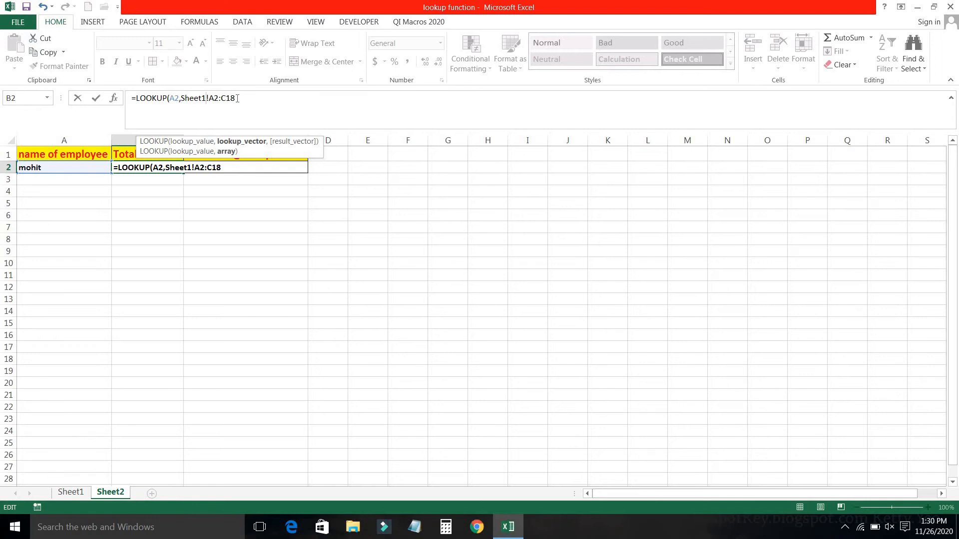
{"action": "type", "text": ","}
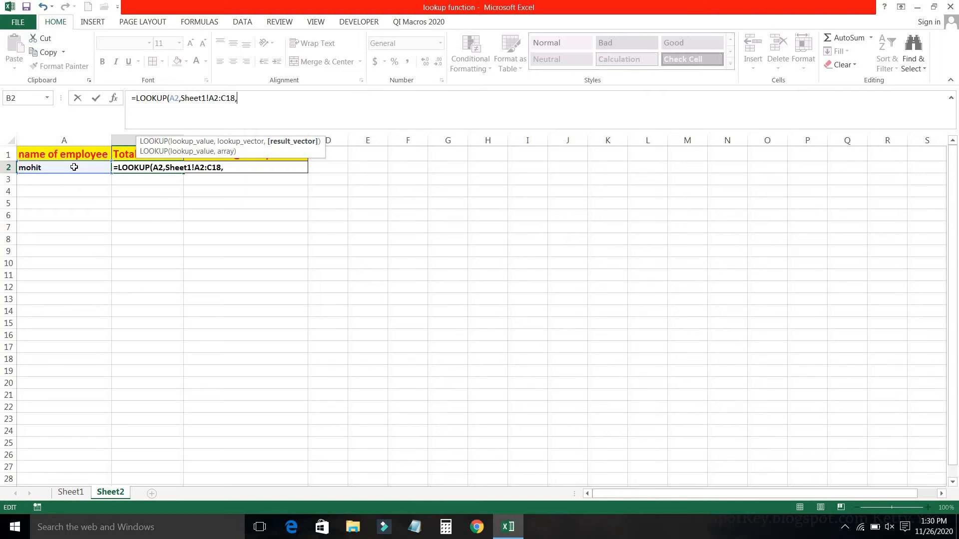
Set the result vector to Sheet1!B2:B18 and complete the total sale unit LOOKUP formula in B2.
{"action": "left_click", "coordinate": [71, 493]}
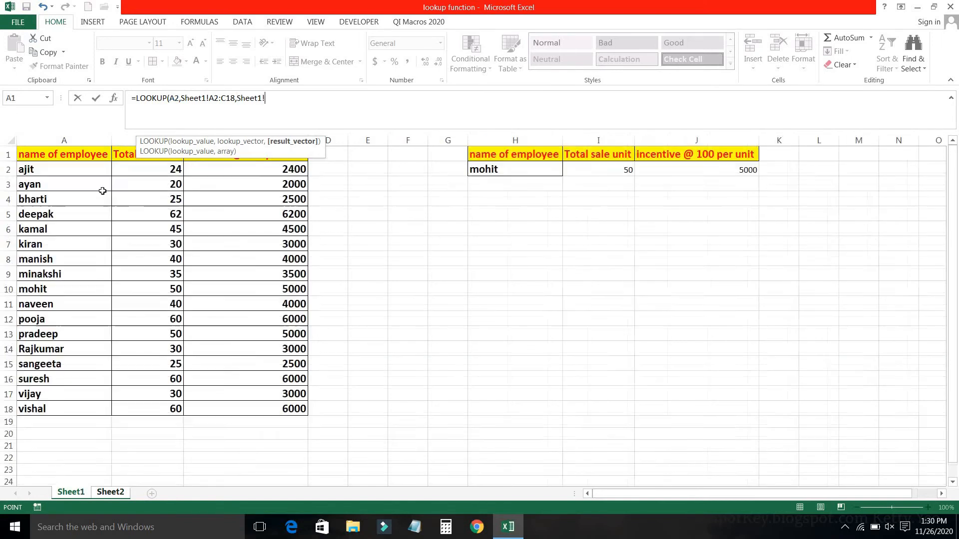
{"action": "left_click_drag", "start_coordinate": [160, 169], "coordinate": [152, 407]}
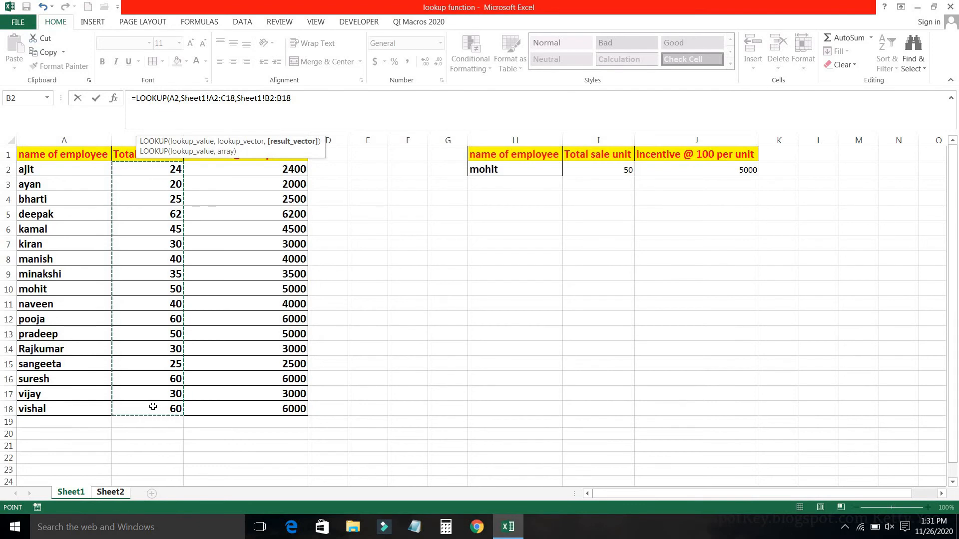
{"action": "left_click", "coordinate": [108, 493]}
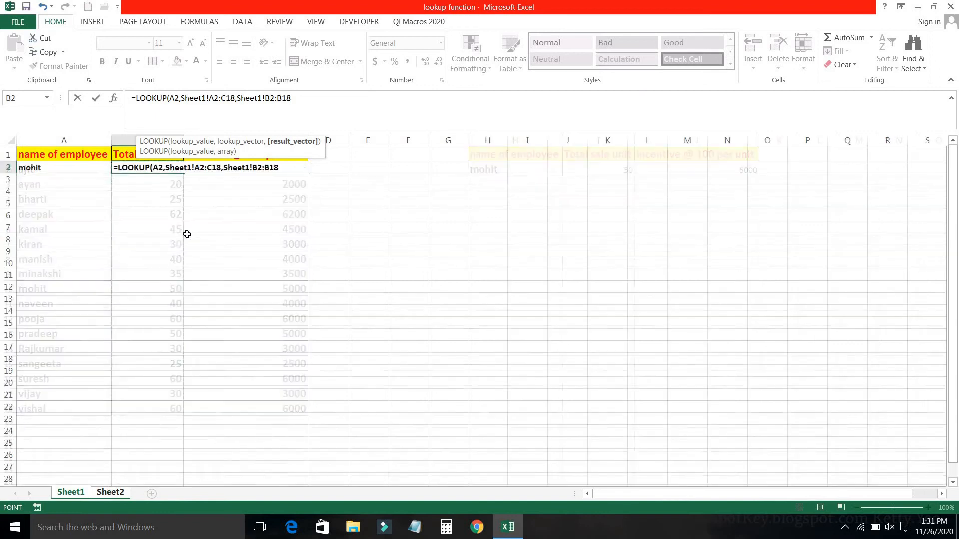
{"action": "left_click", "coordinate": [263, 99]}
{"action": "key", "text": "BackSpace"}
{"action": "type", "text": "1"}
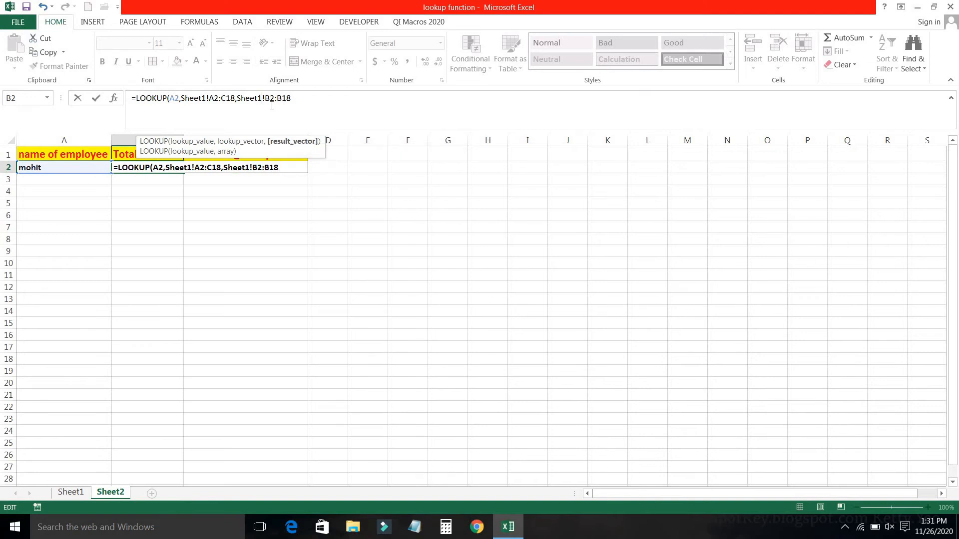
{"action": "key", "text": "Return"}
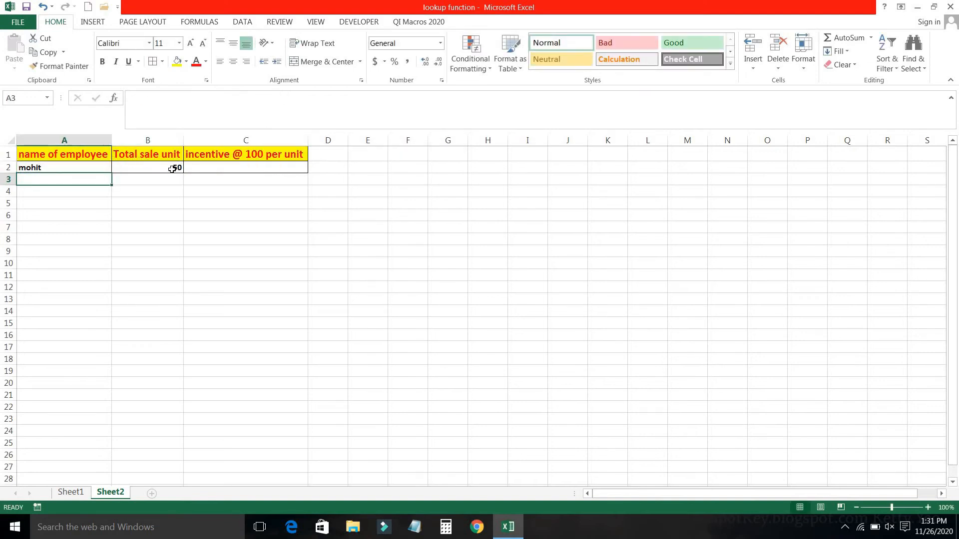
Create a new blank workbook and maximize its window.
{"action": "left_click", "coordinate": [228, 165]}
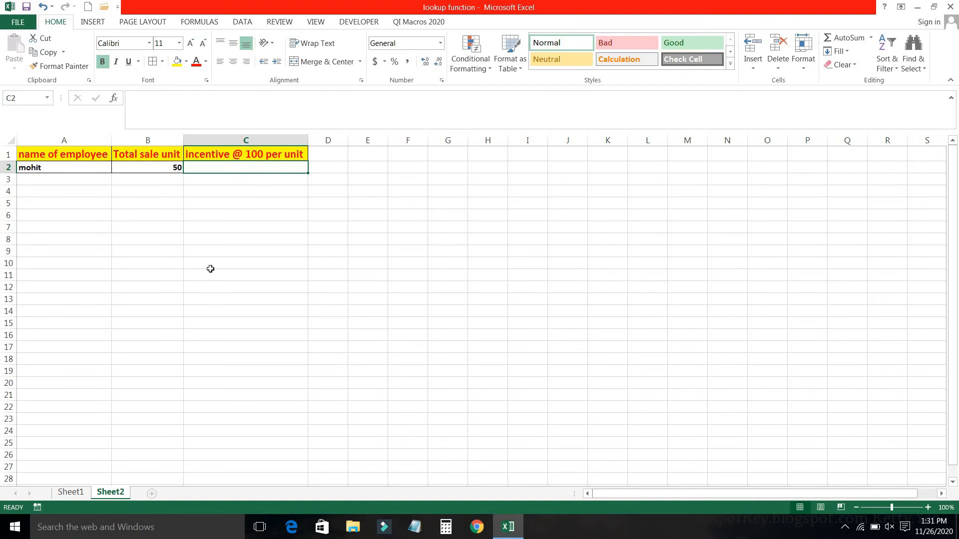
{"action": "key", "text": "ctrl+n"}
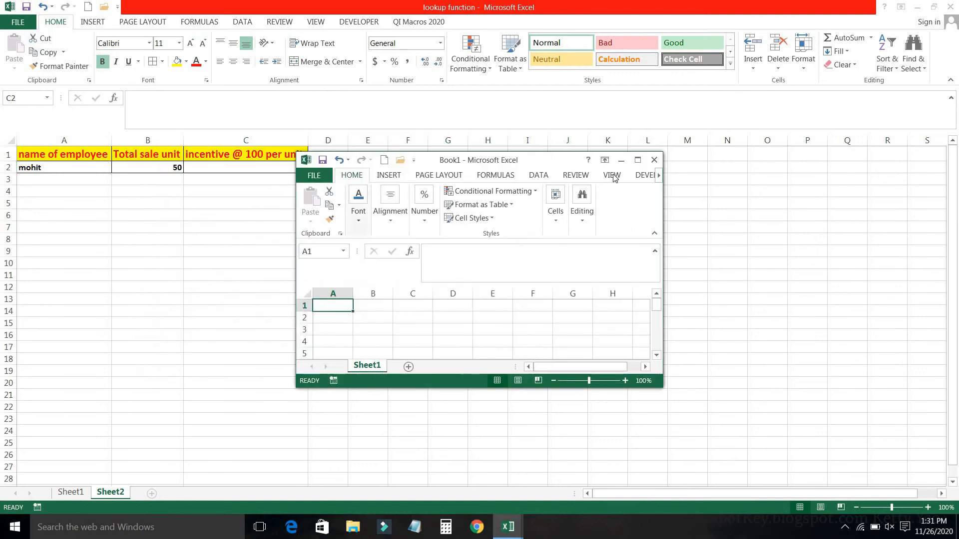
{"action": "left_click", "coordinate": [638, 160]}
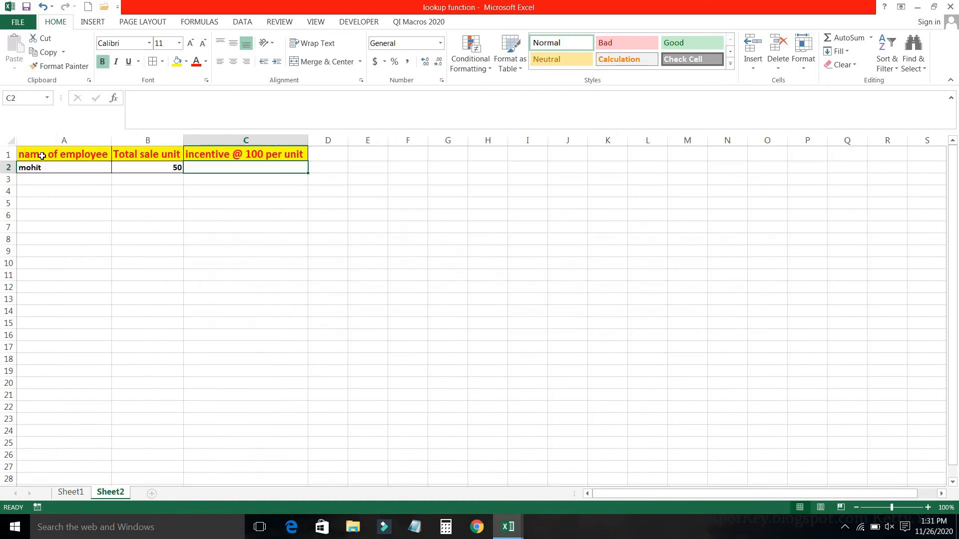
Copy the headers in A1:C1 on Sheet1 of the lookup function workbook into A1 of the new workbook.
{"action": "left_click", "coordinate": [72, 492]}
{"action": "left_click_drag", "start_coordinate": [36, 153], "coordinate": [274, 157]}
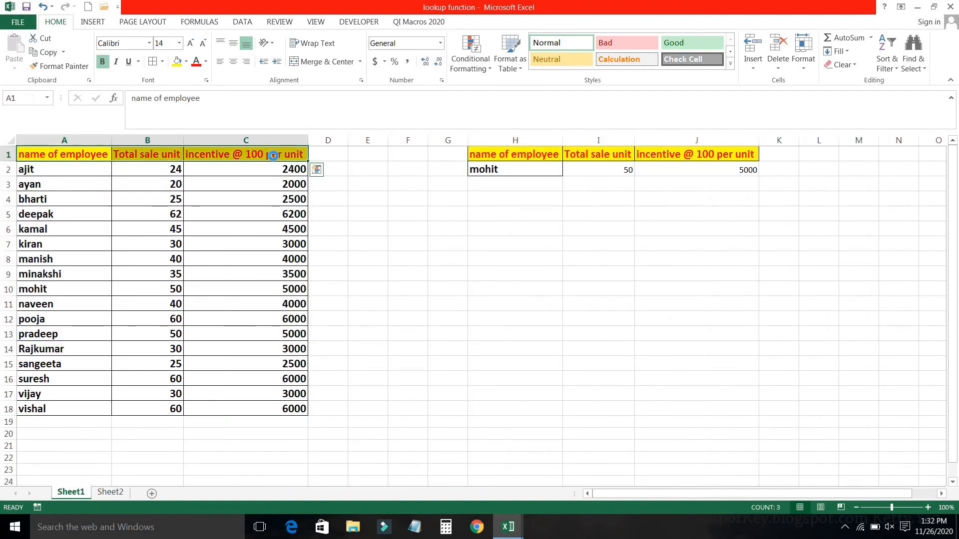
{"action": "key", "text": "ctrl+c"}
{"action": "key", "text": "alt+Tab"}
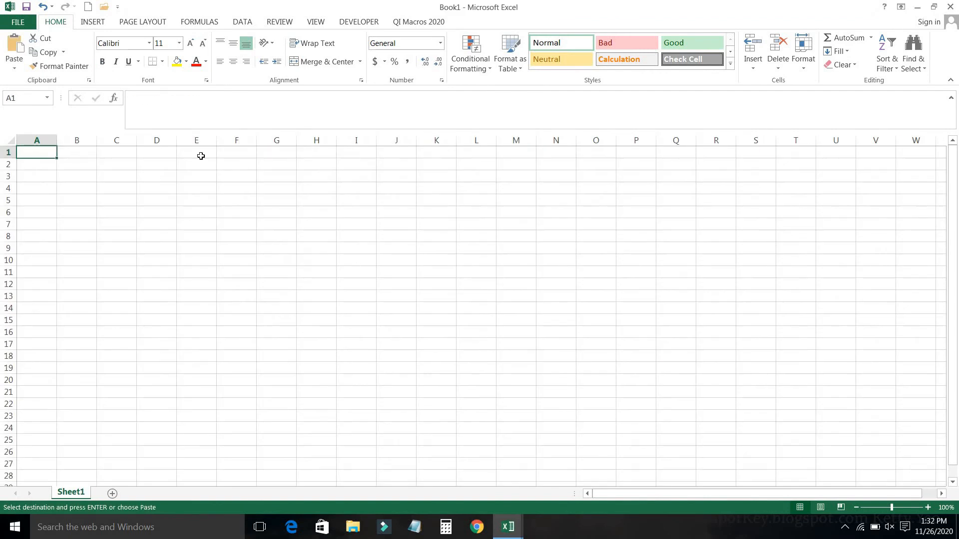
{"action": "key", "text": "ctrl+v"}
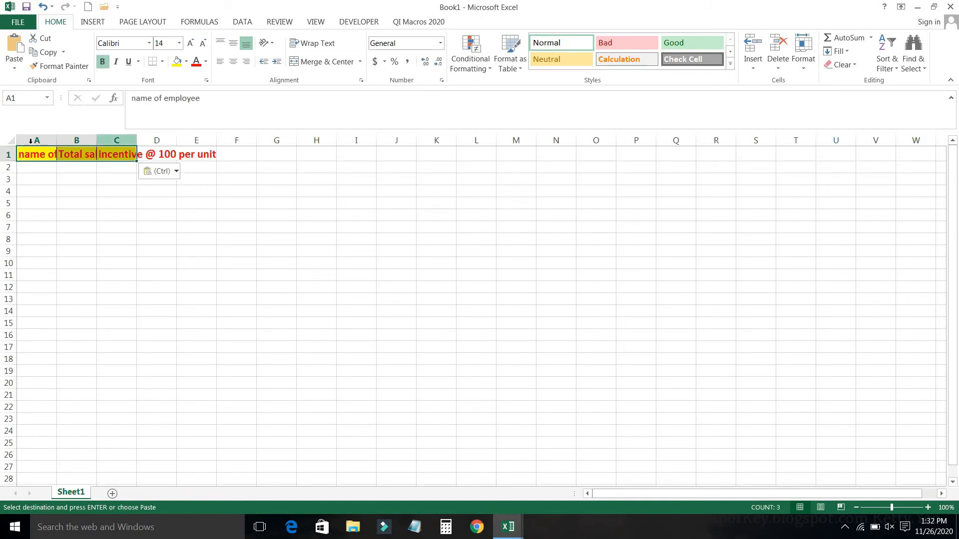
Autofit the new workbook's columns to the headers and add cell borders to A2:C2.
{"action": "key", "text": "ctrl+a"}
{"action": "key", "text": "ctrl+a"}
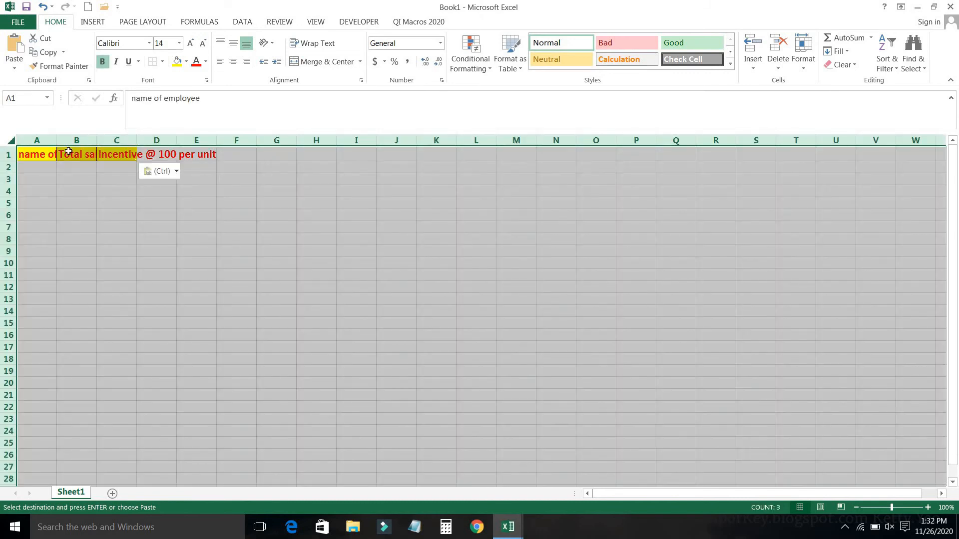
{"action": "double_click", "coordinate": [56, 139]}
{"action": "left_click", "coordinate": [97, 183]}
{"action": "key", "text": "Up"}
{"action": "key", "text": "shift+Right"}
{"action": "key", "text": "shift+Right"}
{"action": "left_click", "coordinate": [162, 62]}
{"action": "left_click", "coordinate": [180, 157]}
{"action": "left_click", "coordinate": [134, 169]}
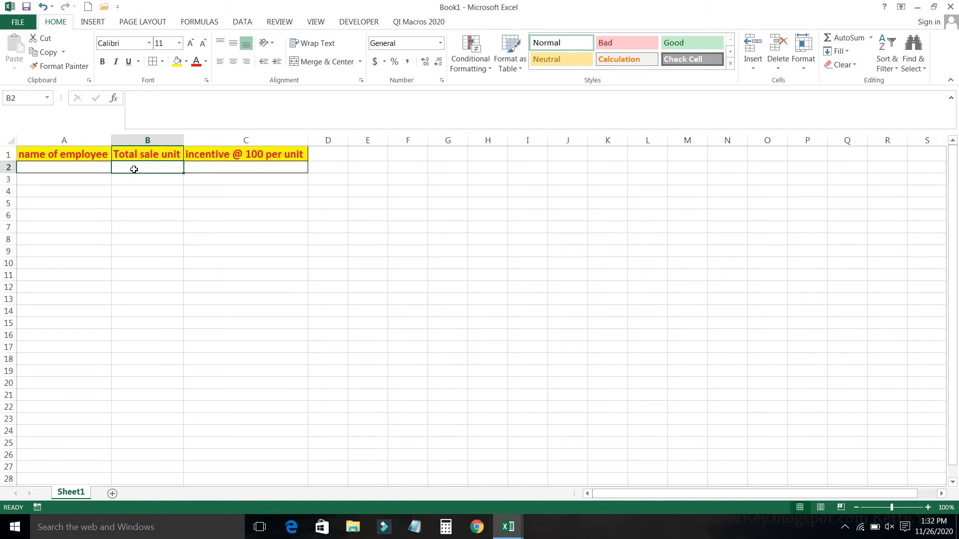
Start a LOOKUP formula in B2 of the new workbook with A2 as the lookup value.
{"action": "key", "text": "Left"}
{"action": "left_click", "coordinate": [134, 169]}
{"action": "type", "text": "="}
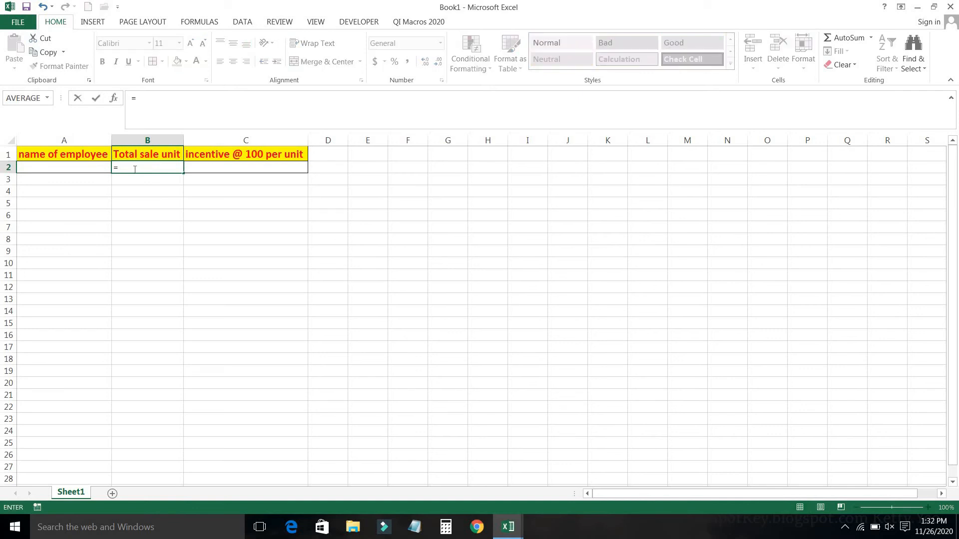
{"action": "type", "text": "l"}
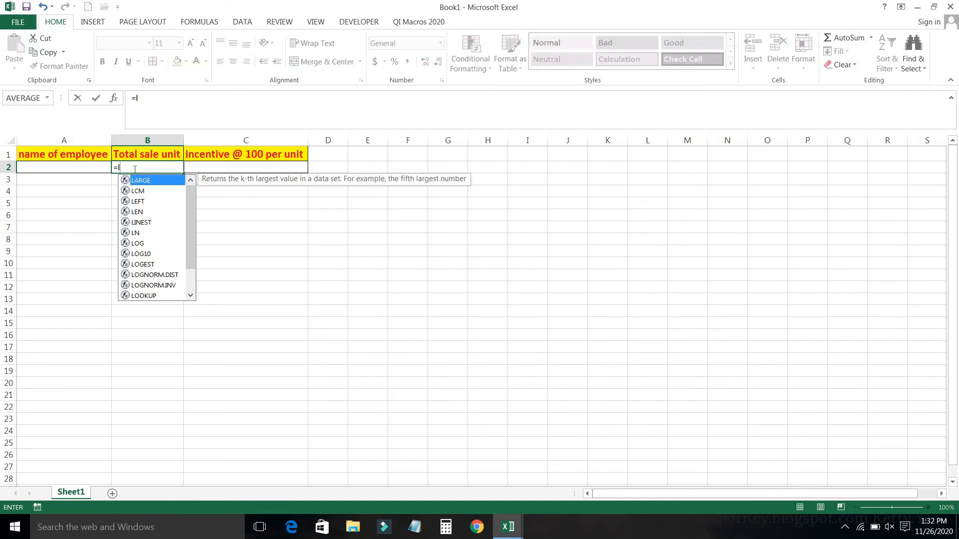
{"action": "type", "text": "oo"}
{"action": "key", "text": "Tab"}
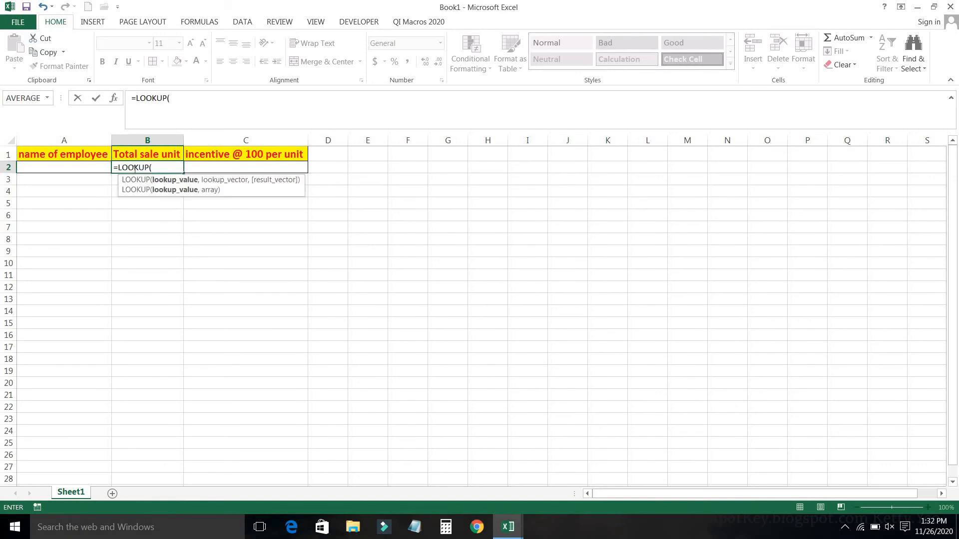
{"action": "type", "text": ","}
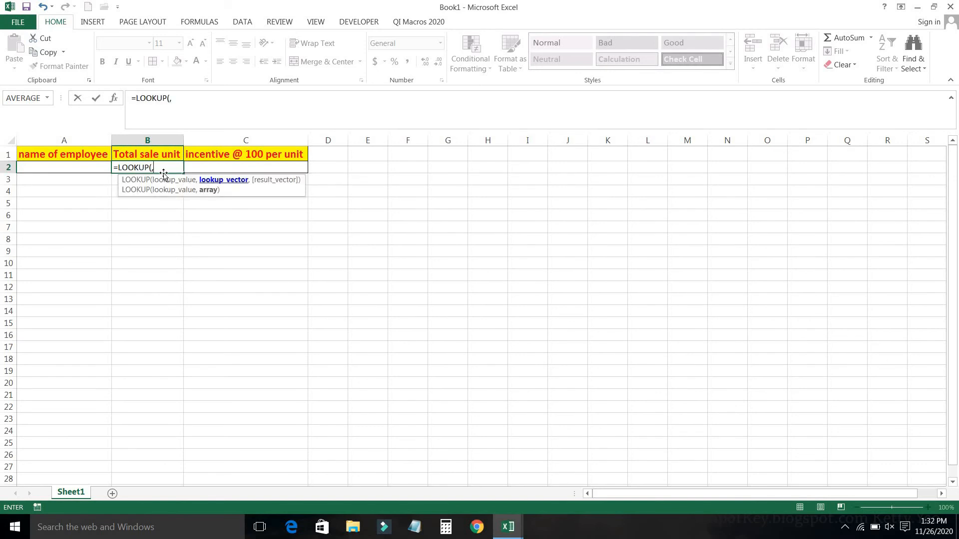
{"action": "key", "text": "BackSpace"}
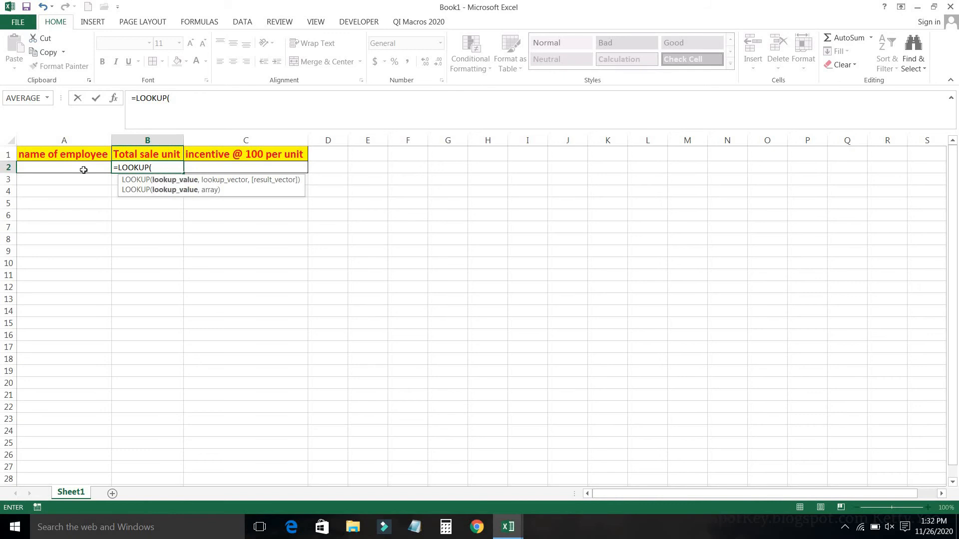
{"action": "left_click", "coordinate": [69, 165]}
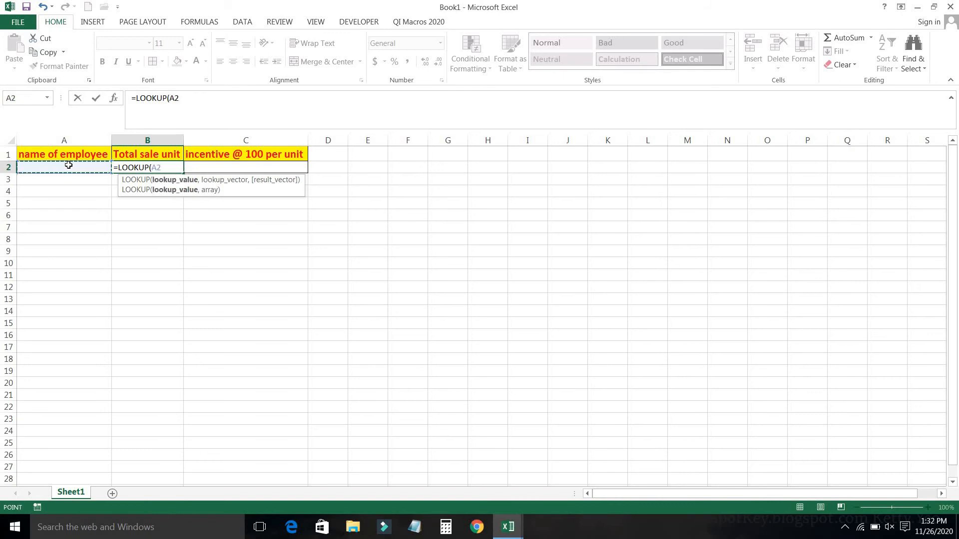
{"action": "type", "text": ","}
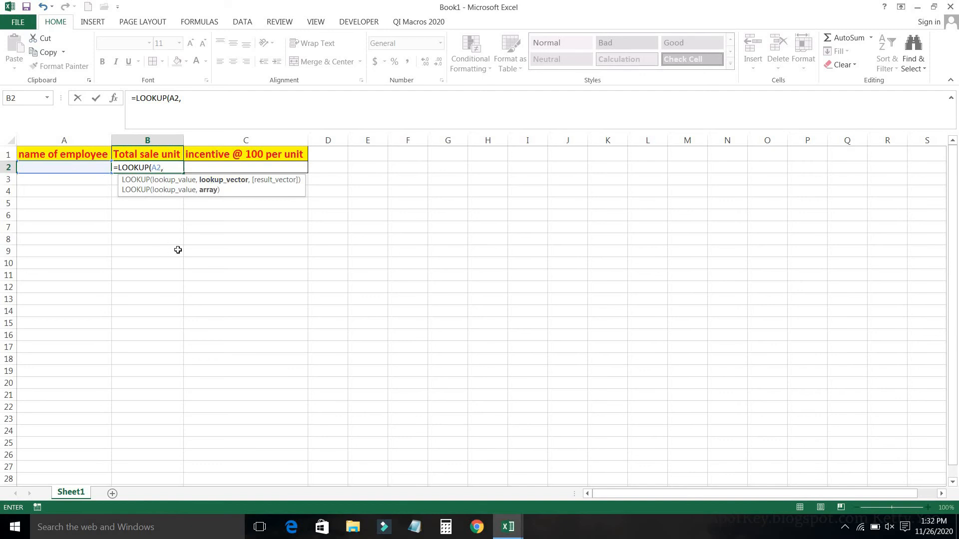
Complete the formula with lookup vector A2:C18 and result vector B2:B18 from Sheet1 of the lookup function workbook.
{"action": "key", "text": "alt+Tab"}
{"action": "left_click_drag", "start_coordinate": [36, 171], "coordinate": [198, 410]}
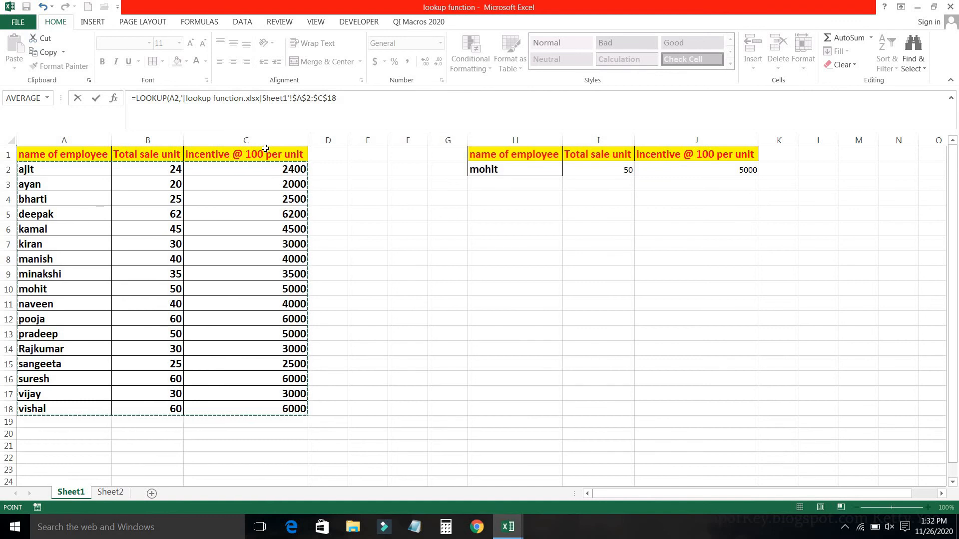
{"action": "type", "text": ","}
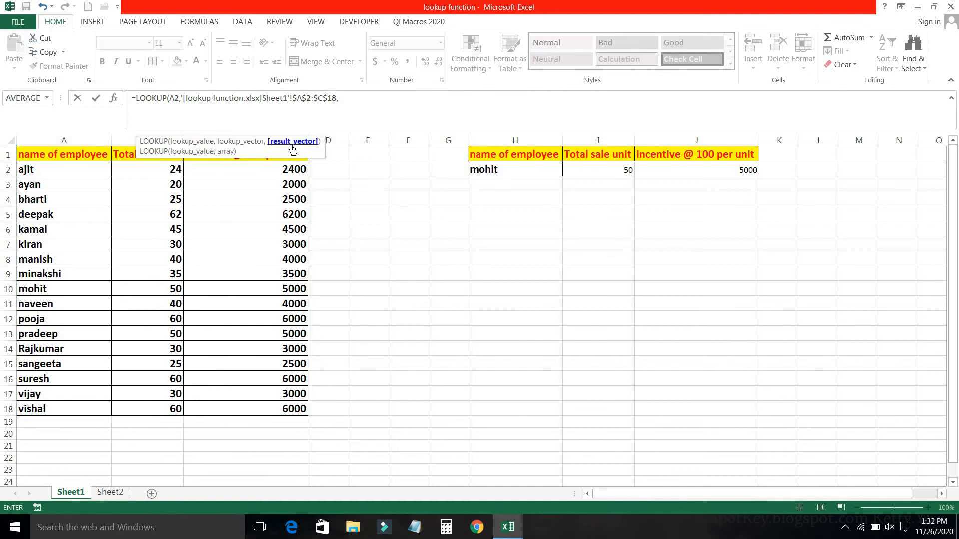
{"action": "key", "text": "alt+Tab"}
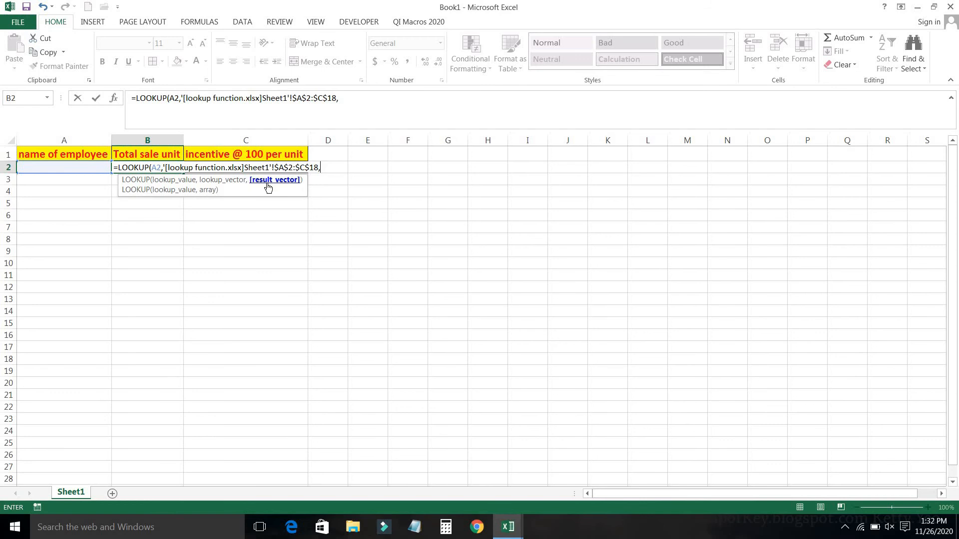
{"action": "key", "text": "alt+Tab"}
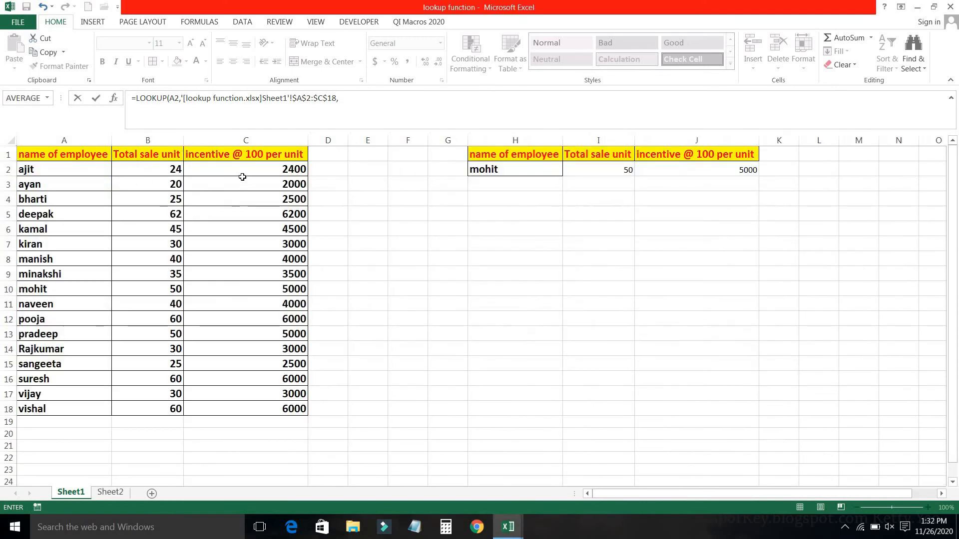
{"action": "left_click_drag", "start_coordinate": [155, 172], "coordinate": [157, 408]}
{"action": "key", "text": "Return"}
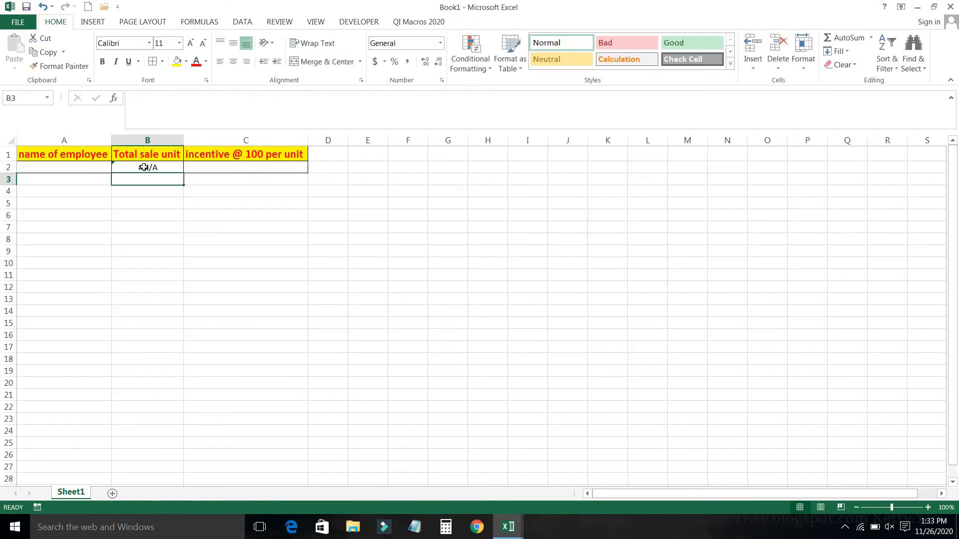
Enter in A2 the same employee name as in H2 on Sheet1 of the lookup function workbook.
{"action": "left_click", "coordinate": [78, 167]}
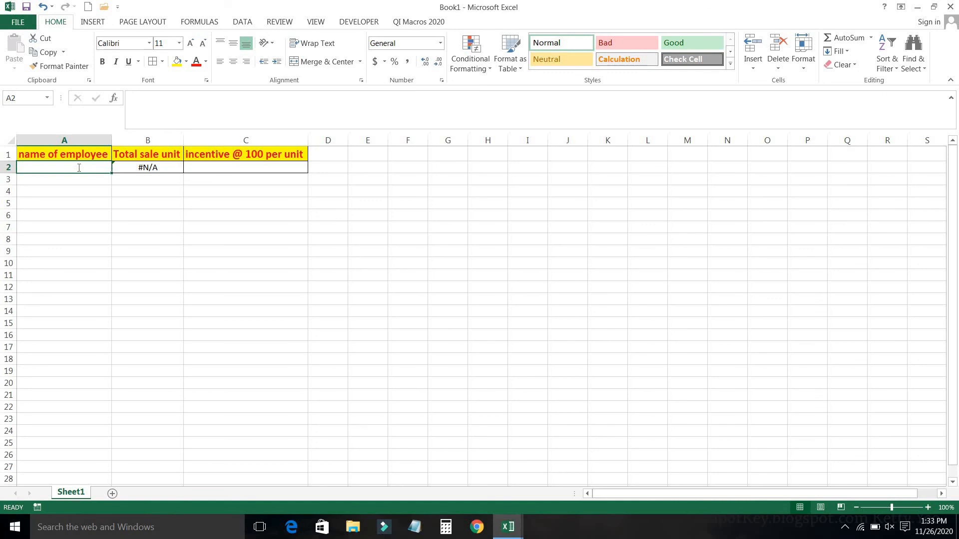
{"action": "type", "text": "mohit"}
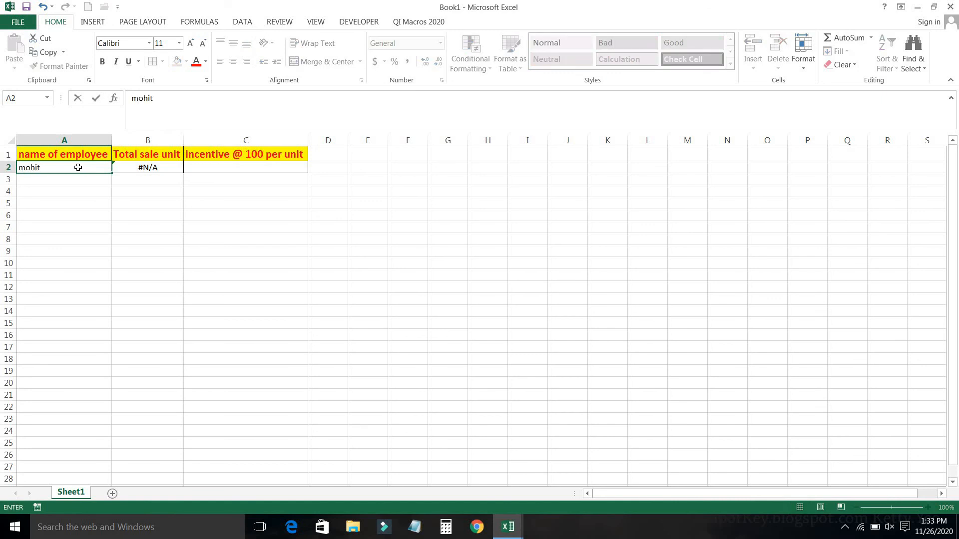
{"action": "key", "text": "Return"}
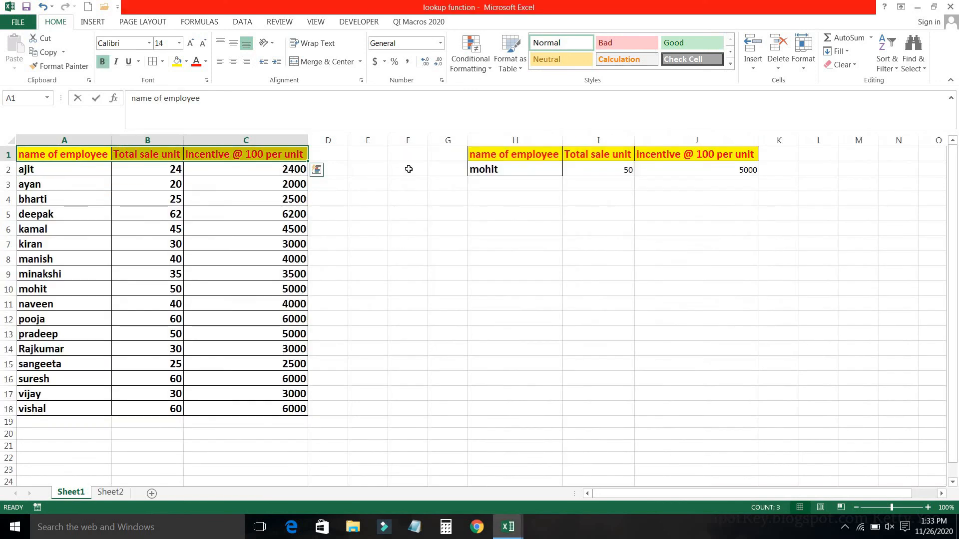
Switch to the lookup function workbook and examine the total sale unit LOOKUP formula in I2 of Sheet1.
{"action": "left_click", "coordinate": [573, 170]}
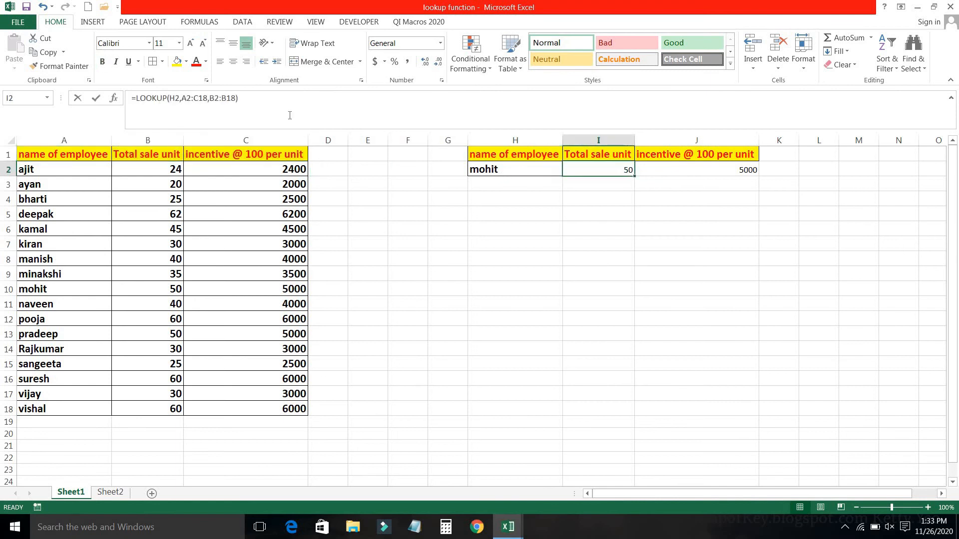
{"action": "left_click", "coordinate": [603, 186]}
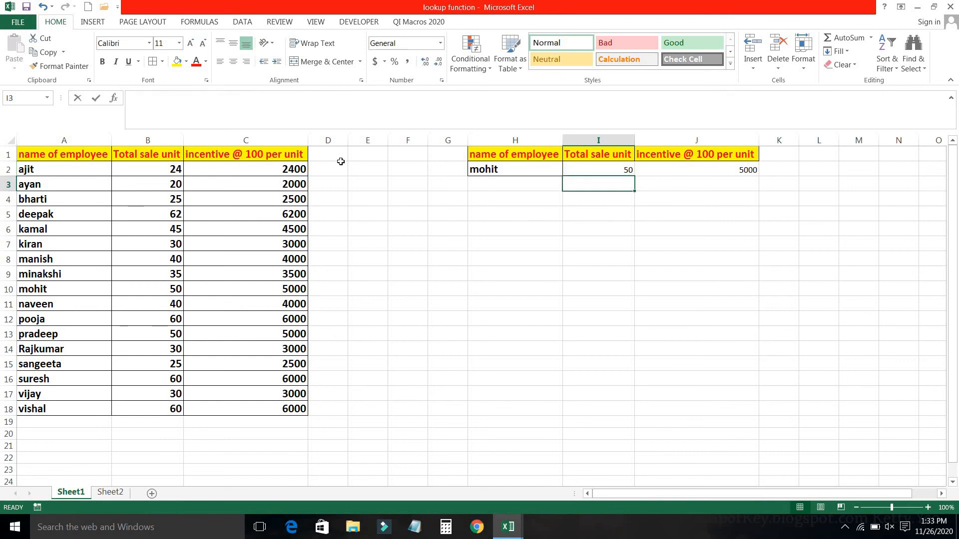
{"action": "left_click", "coordinate": [575, 171]}
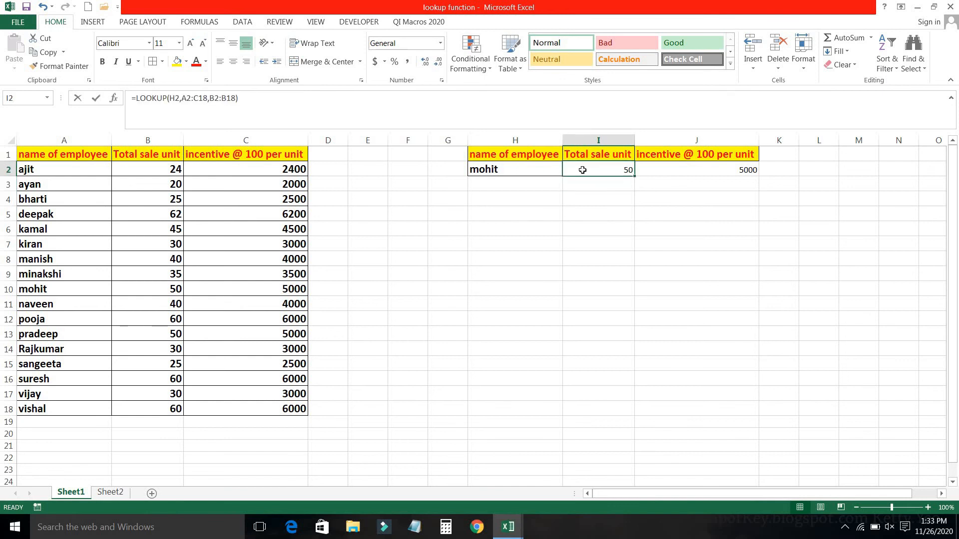
{"action": "key", "text": "Down"}
{"action": "type", "text": "=loo"}
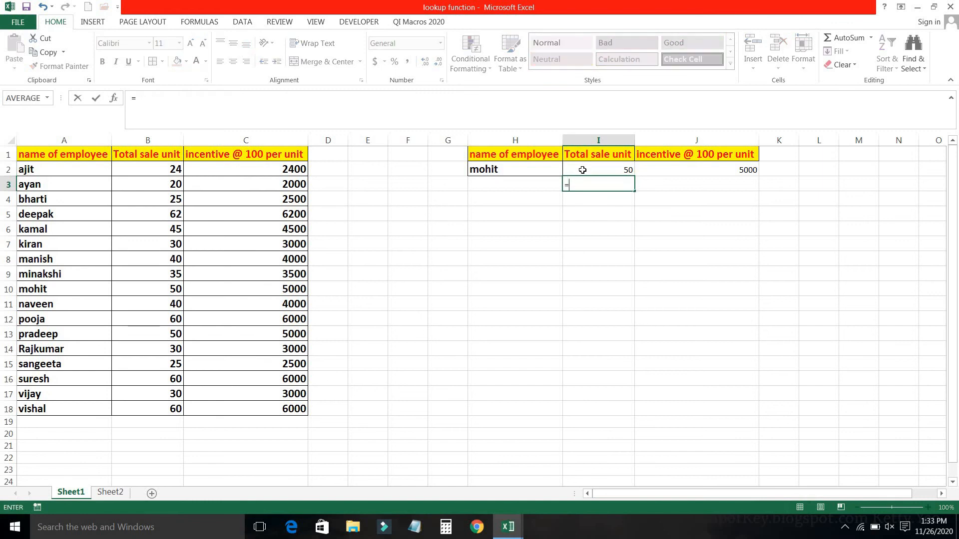
{"action": "key", "text": "Tab"}
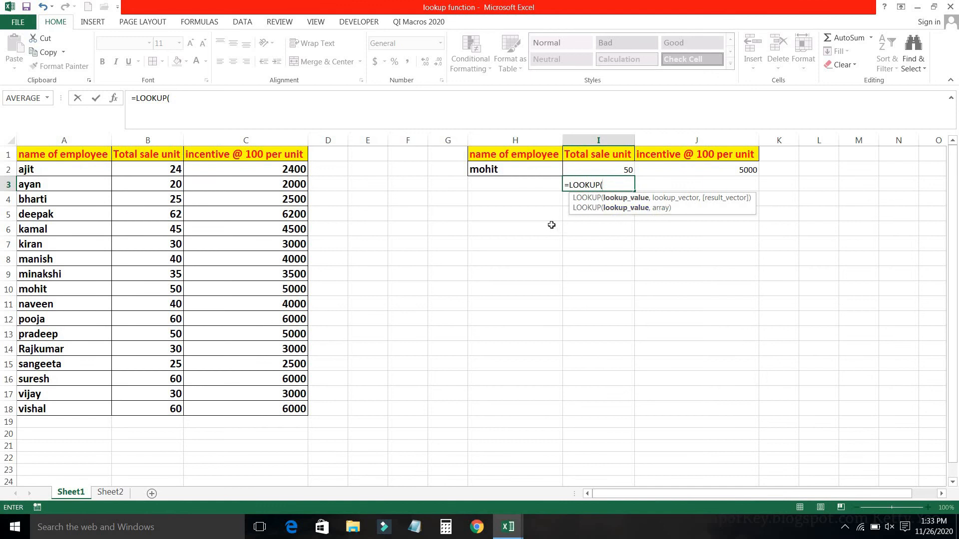
{"action": "key", "text": "BackSpace"}
{"action": "key", "text": "BackSpace"}
{"action": "key", "text": "BackSpace"}
{"action": "key", "text": "BackSpace"}
{"action": "key", "text": "BackSpace"}
{"action": "key", "text": "BackSpace"}
{"action": "key", "text": "BackSpace"}
{"action": "key", "text": "BackSpace"}
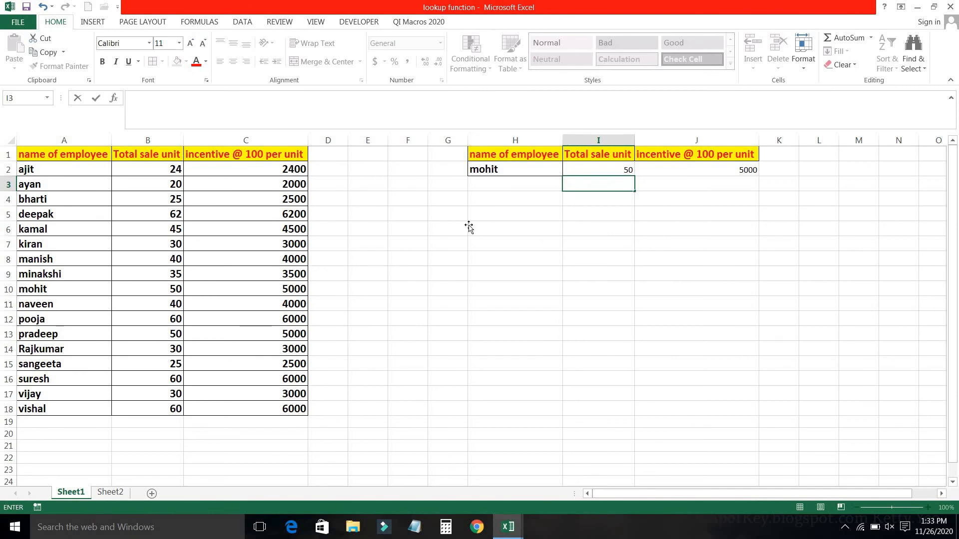
{"action": "left_click", "coordinate": [469, 226]}
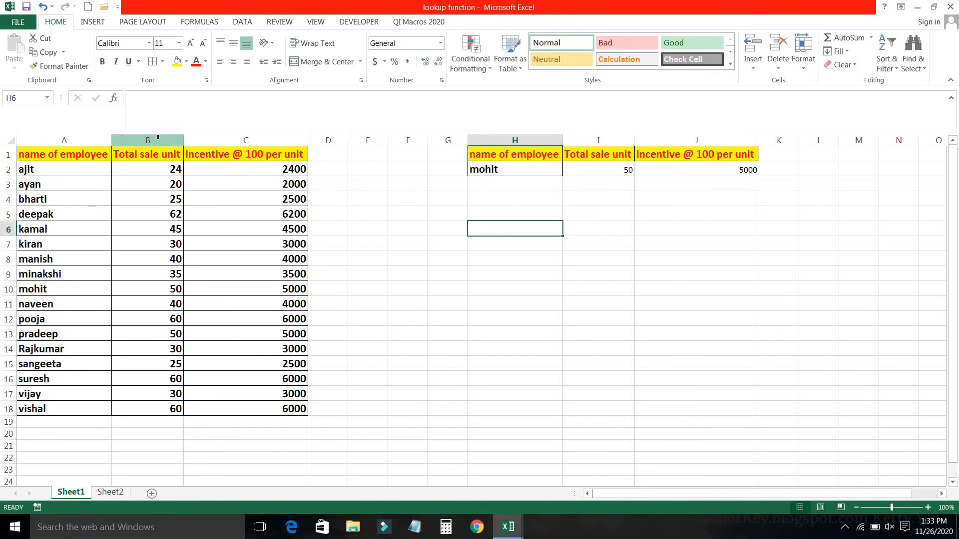
Delete the incentive @ 100 per unit columns of both the employee table and the lookup table on Sheet1.
{"action": "left_click", "coordinate": [249, 140]}
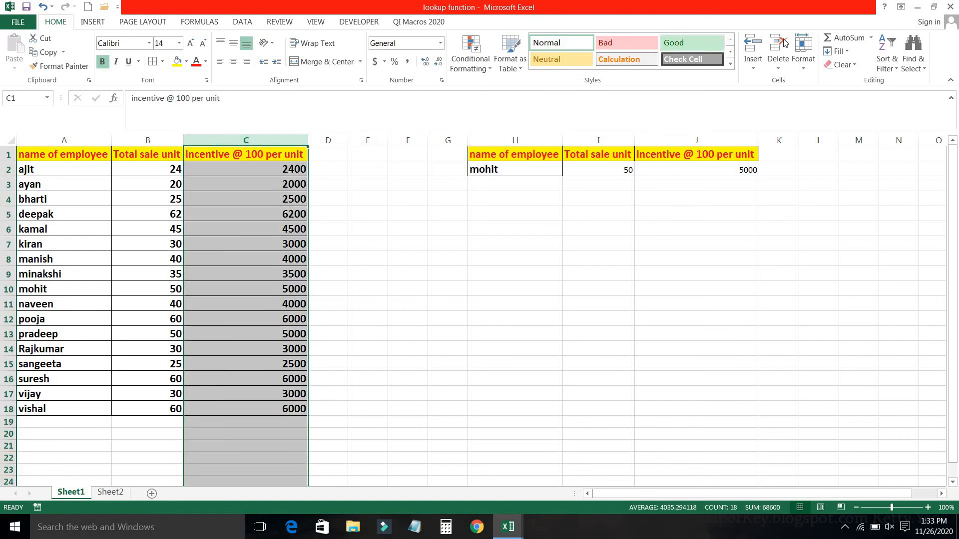
{"action": "key", "text": "ctrl+minus"}
{"action": "left_click", "coordinate": [572, 140]}
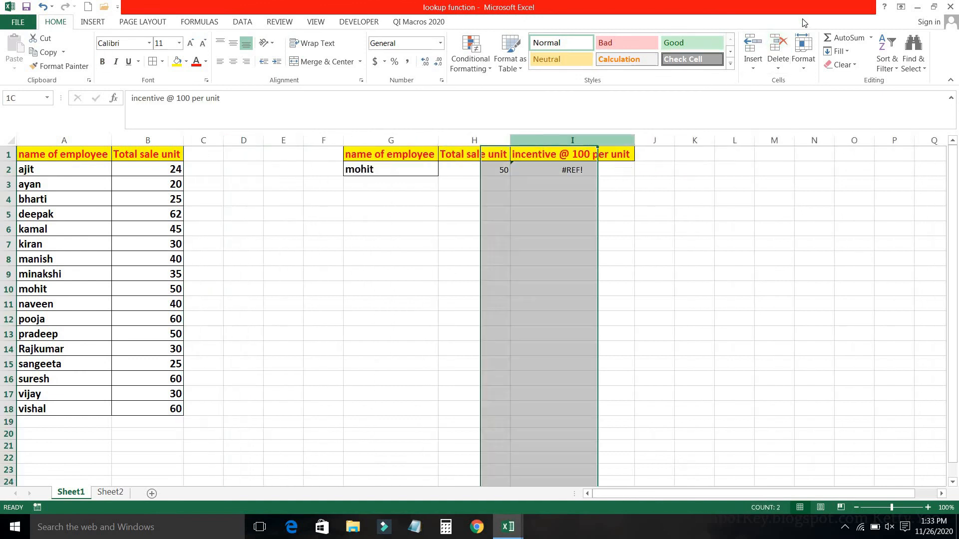
{"action": "key", "text": "ctrl+minus"}
{"action": "left_click", "coordinate": [603, 165]}
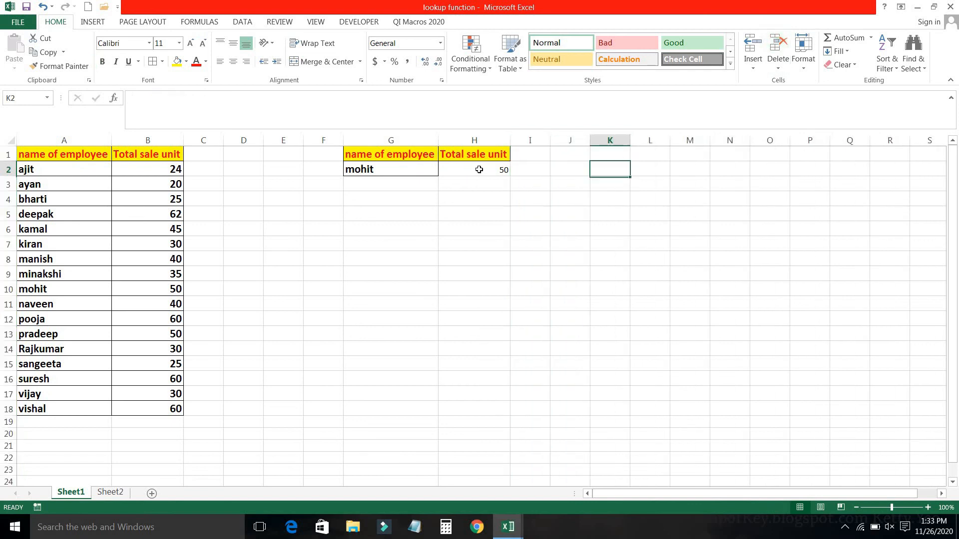
Replace the total sale unit formula in H2 with the array form =LOOKUP(G2,A2:B18).
{"action": "left_click", "coordinate": [479, 170]}
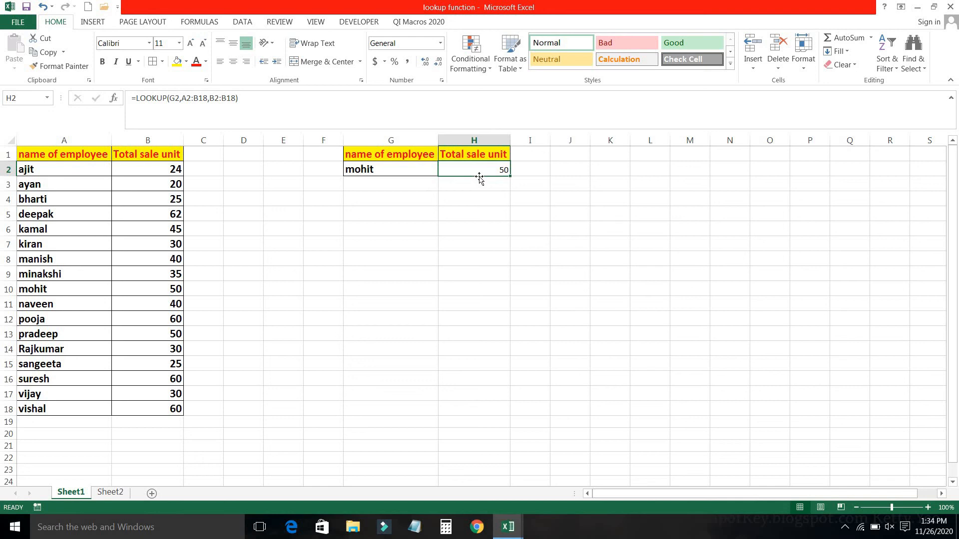
{"action": "type", "text": "=loo"}
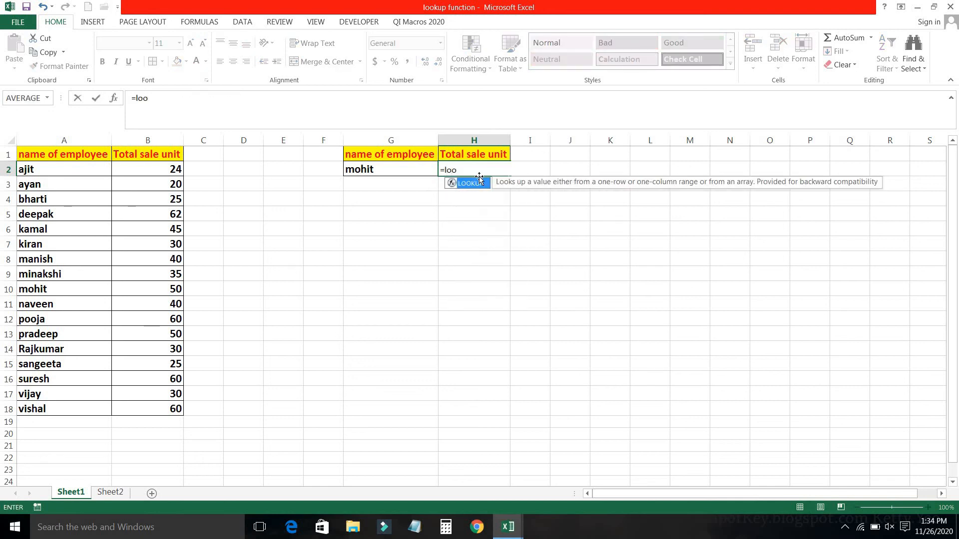
{"action": "key", "text": "Tab"}
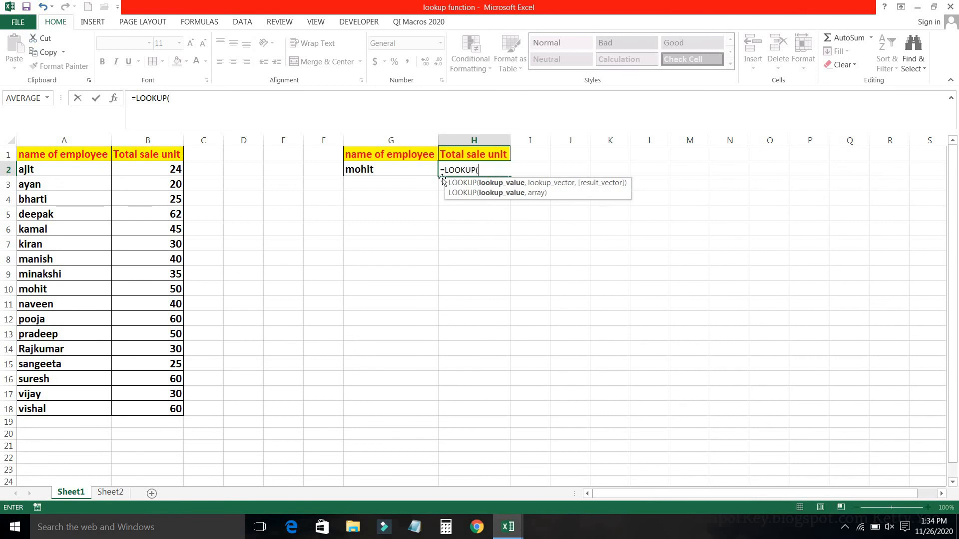
{"action": "left_click", "coordinate": [401, 172]}
{"action": "type", "text": ","}
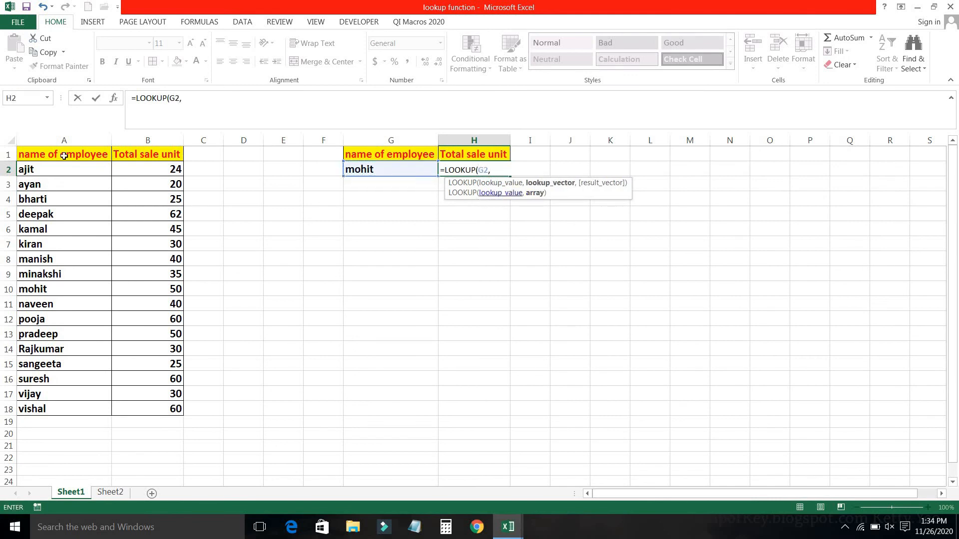
{"action": "left_click_drag", "start_coordinate": [24, 170], "coordinate": [156, 405]}
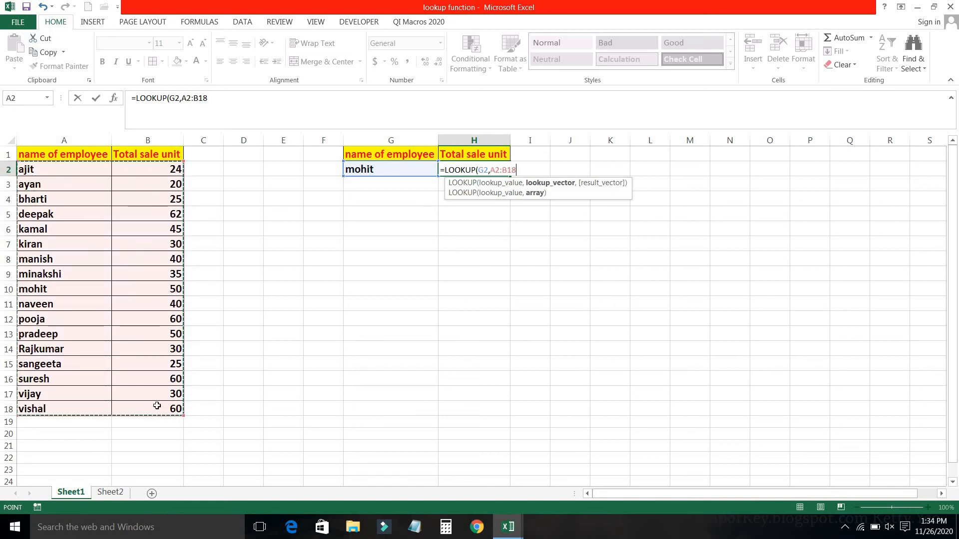
{"action": "key", "text": "Return"}
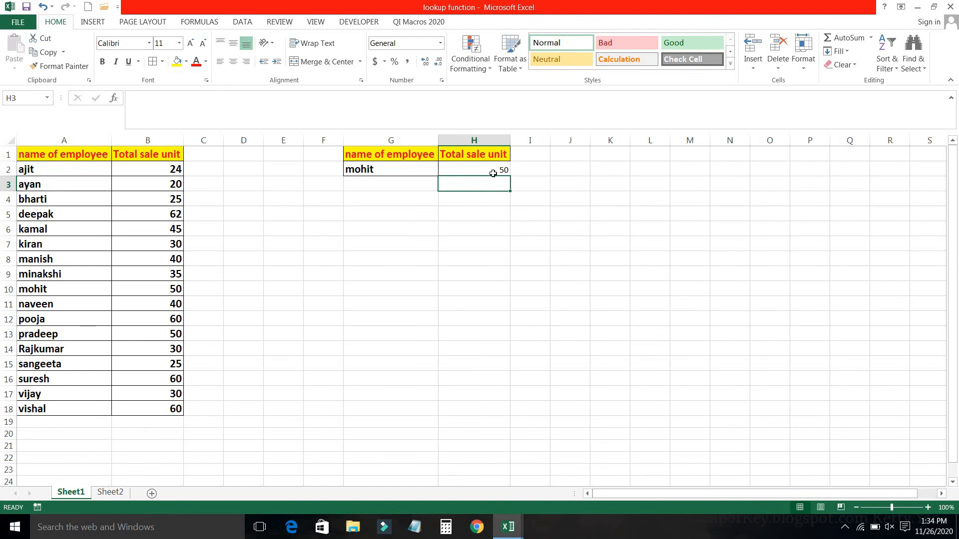